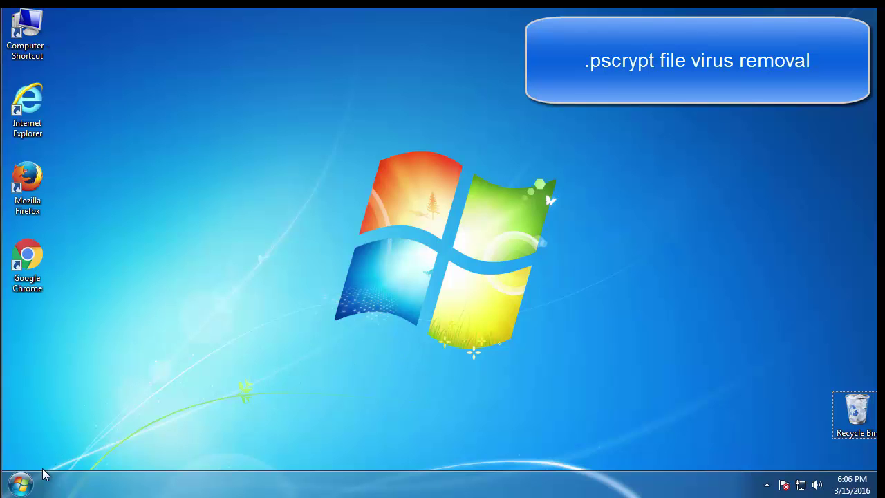
# Search 'msconfig' from the Start Menu to open System Configuration
pyautogui.click(24, 484)
pyautogui.click(78, 448)
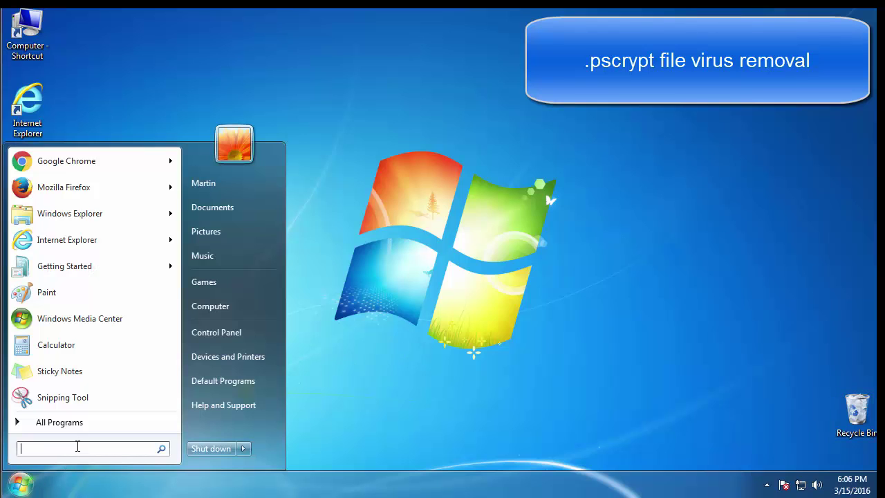
pyautogui.write('msconfig')
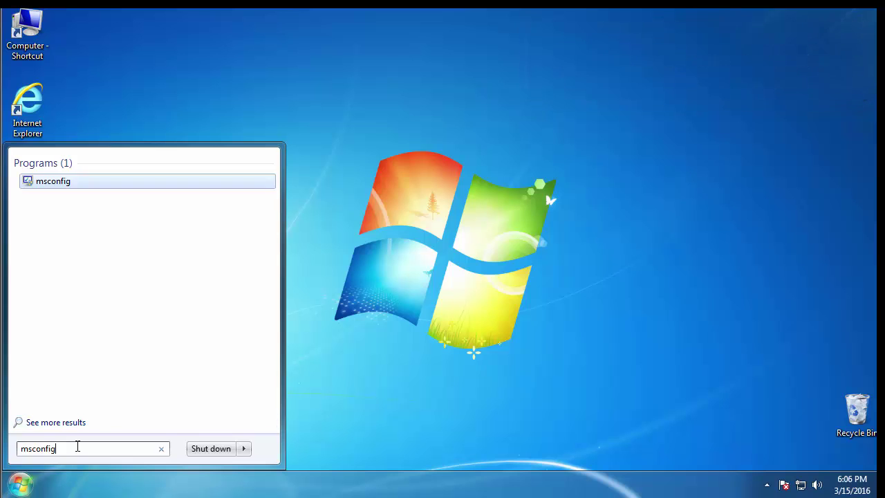
pyautogui.press('Return')
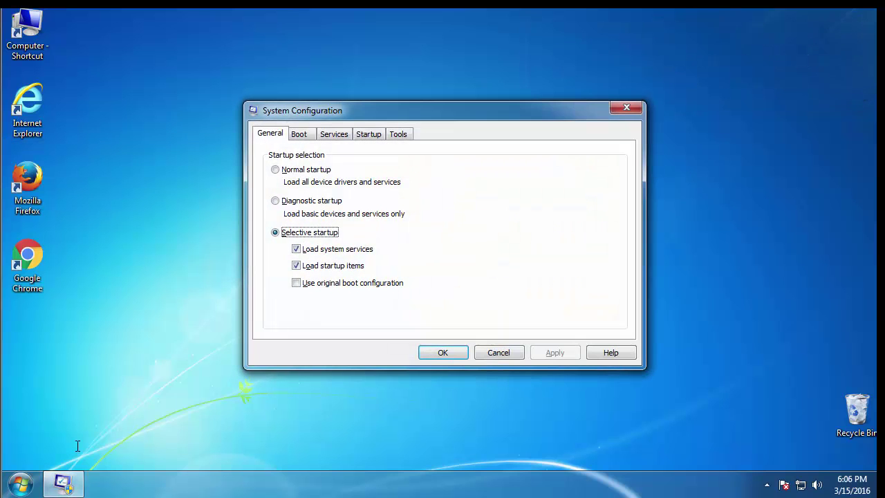
# Enable Minimal Safe boot on the Boot tab, confirm, and restart into Safe Mode
pyautogui.click(299, 135)
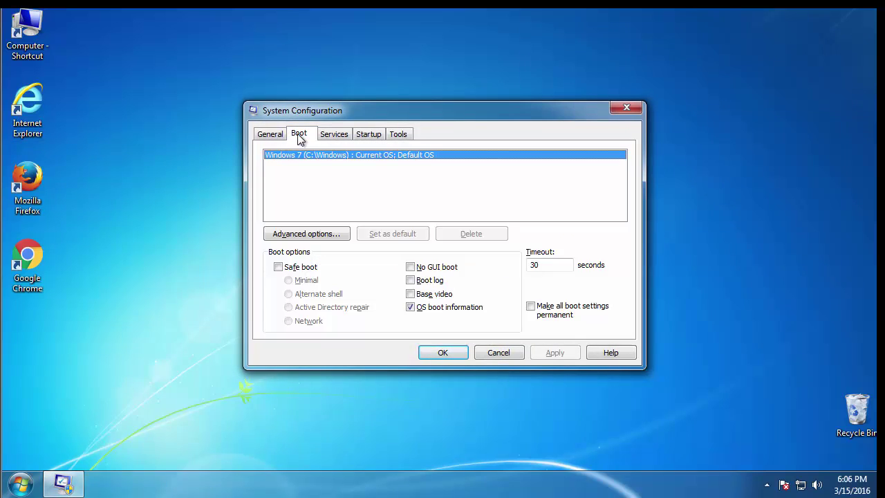
pyautogui.click(279, 267)
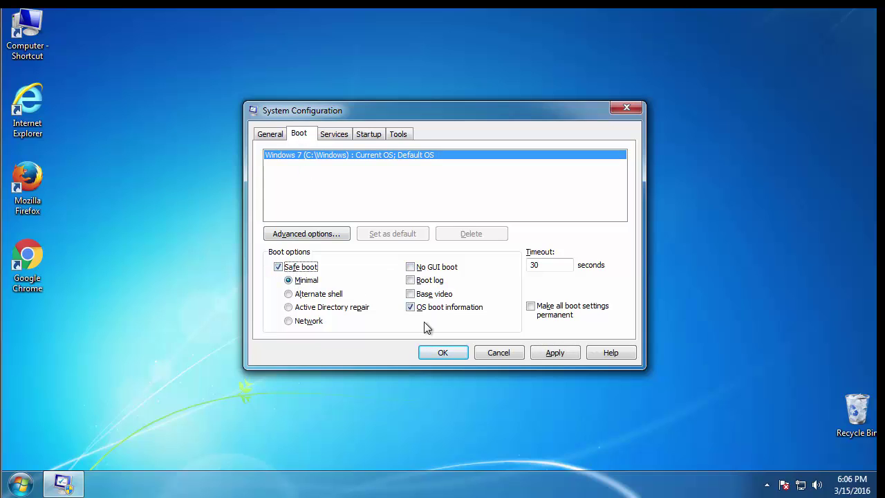
pyautogui.click(448, 353)
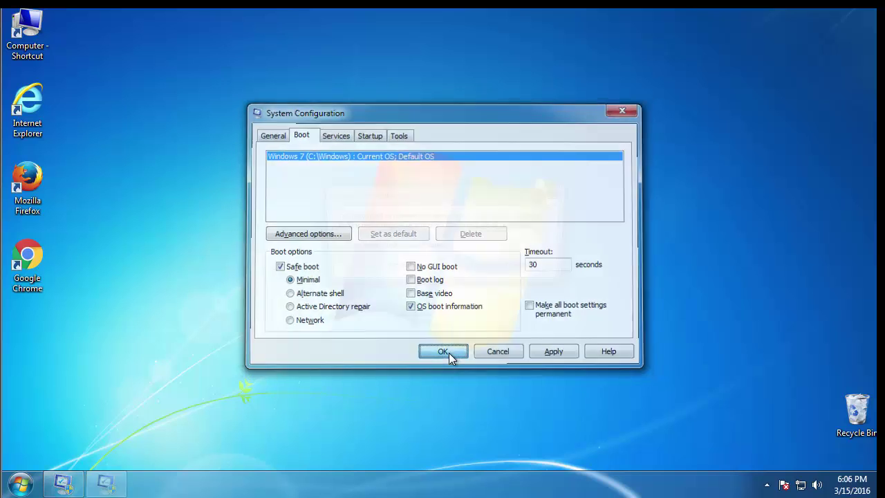
pyautogui.click(398, 268)
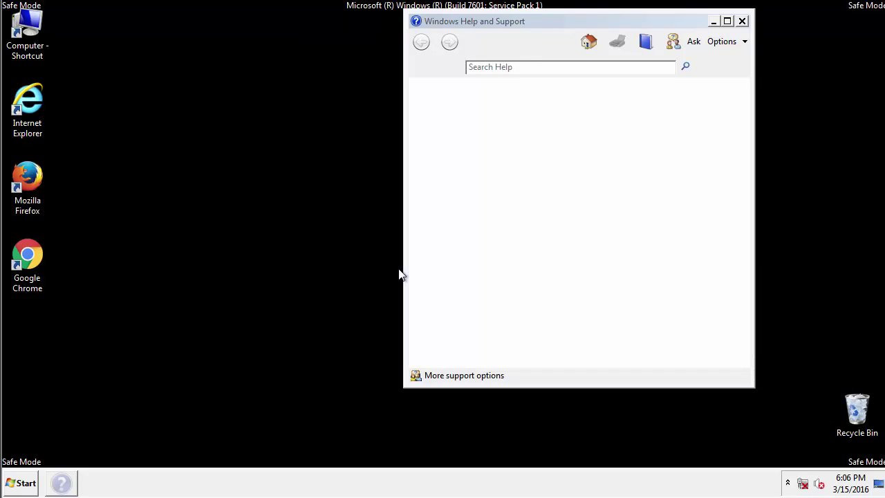
# Close the Safe Mode Help window and open Control Panel
pyautogui.click(741, 21)
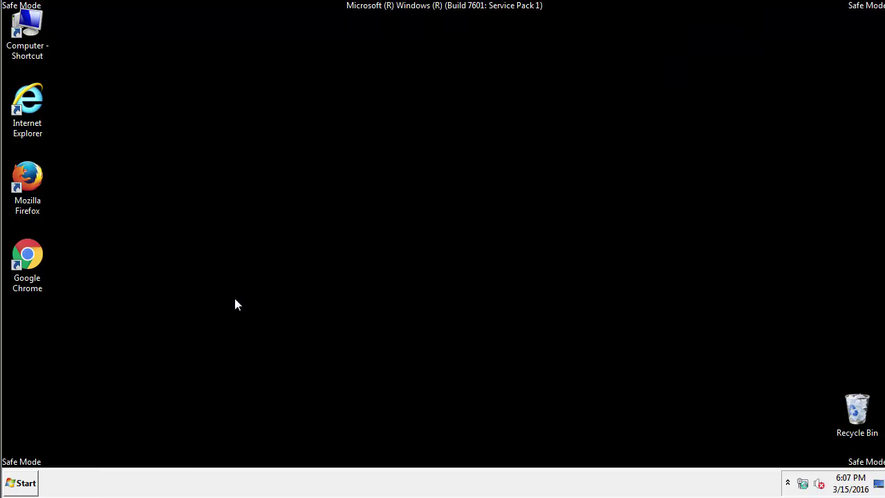
pyautogui.click(21, 485)
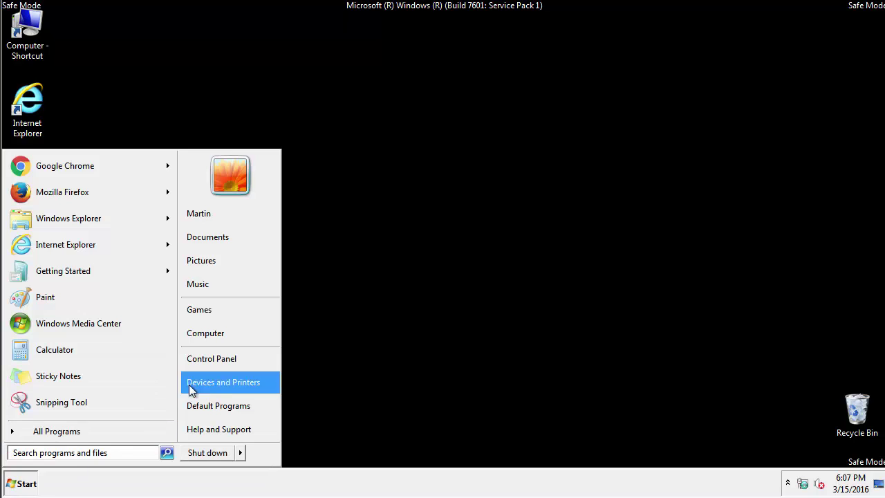
pyautogui.click(221, 358)
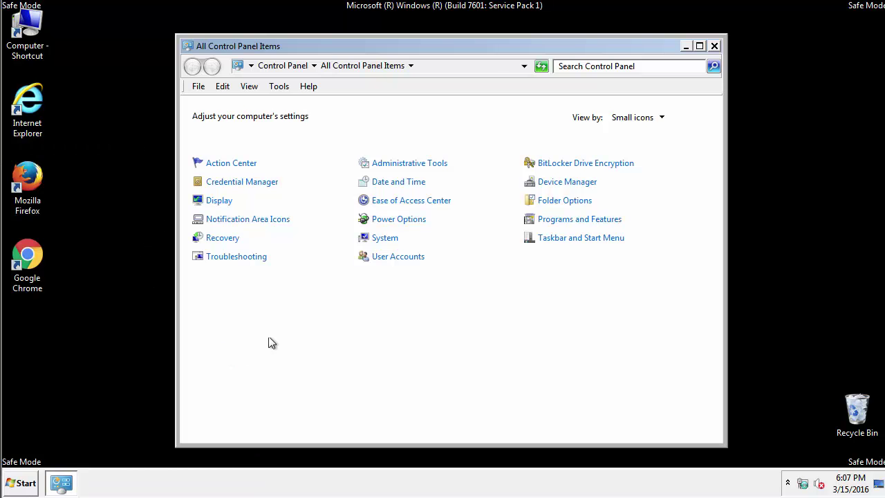
# In Folder Options View settings, enable Always show menus and show hidden files
pyautogui.click(566, 199)
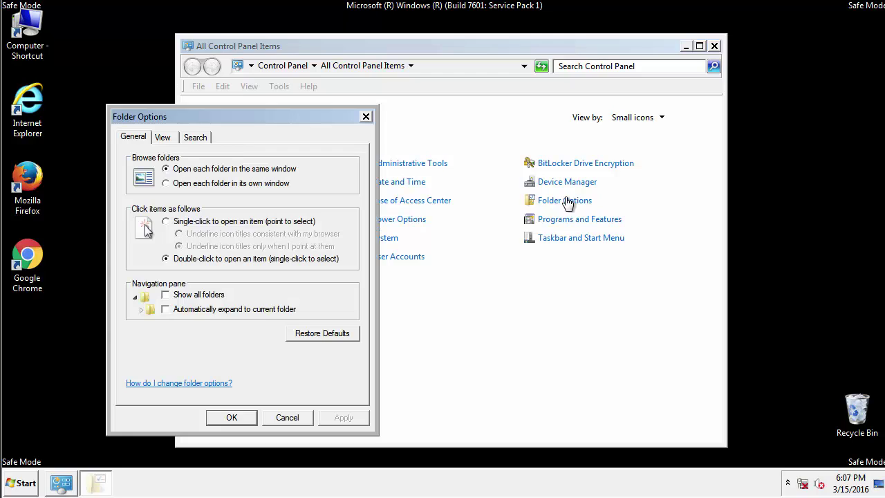
pyautogui.click(166, 141)
pyautogui.click(151, 263)
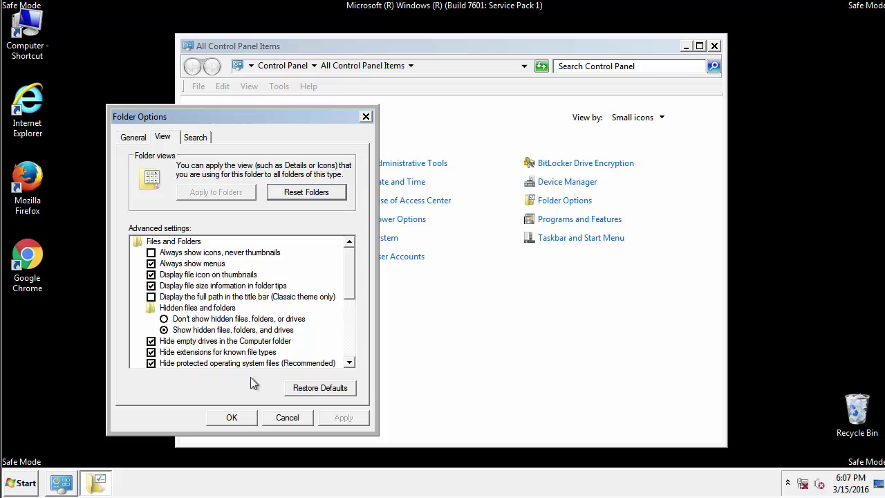
pyautogui.click(233, 417)
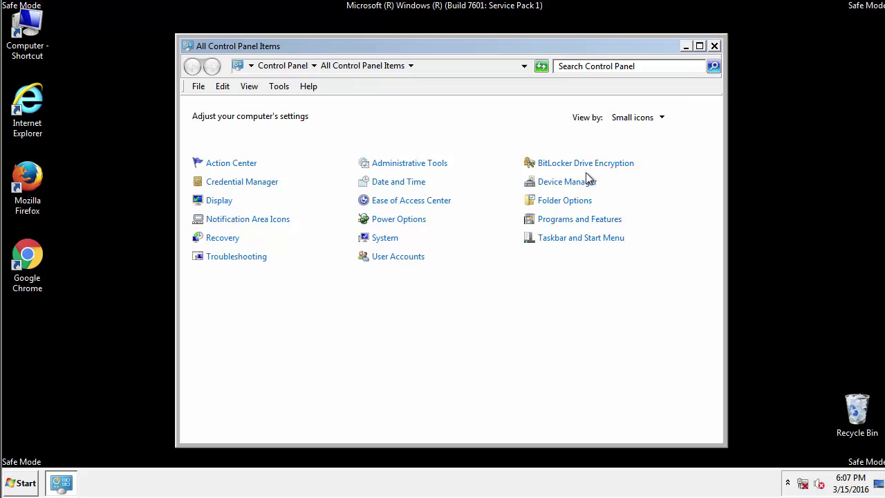
# Close Control Panel and open C:\Windows from Computer
pyautogui.click(714, 46)
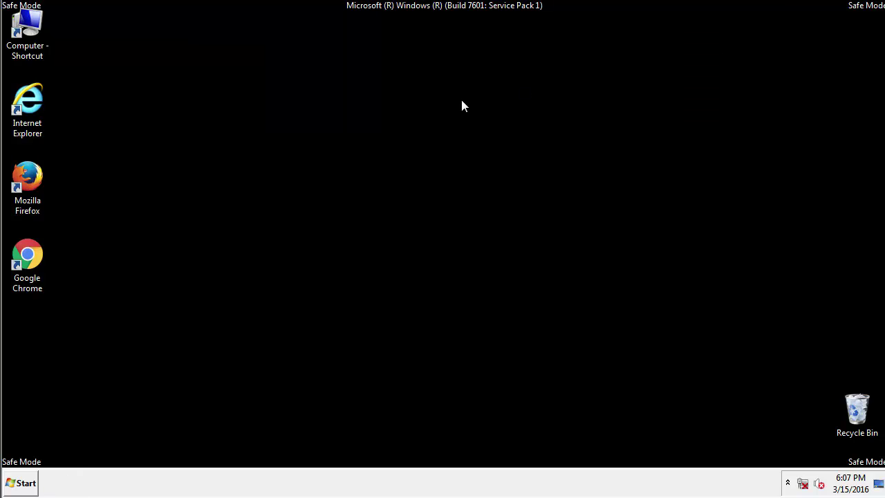
pyautogui.doubleClick(27, 27)
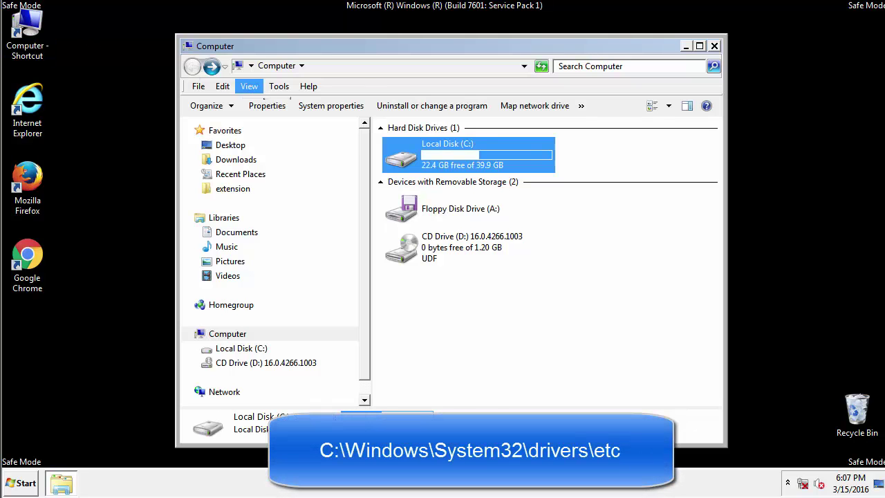
pyautogui.doubleClick(401, 158)
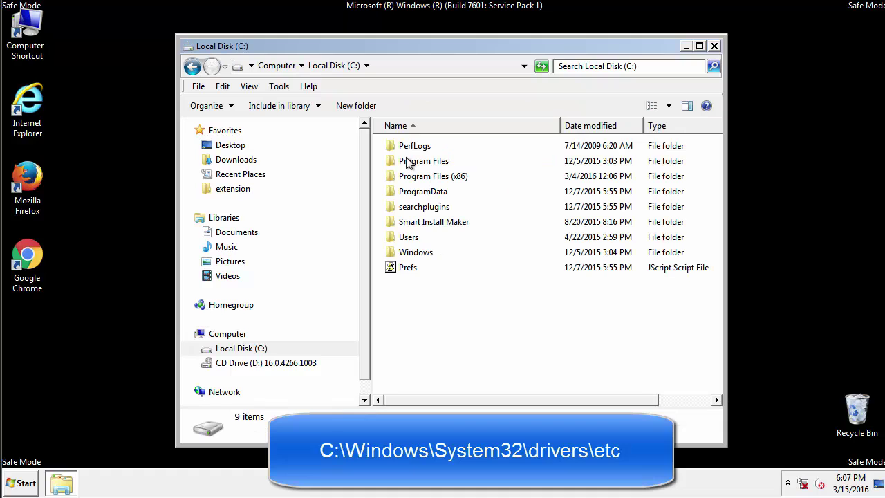
pyautogui.click(404, 254)
pyautogui.doubleClick(404, 255)
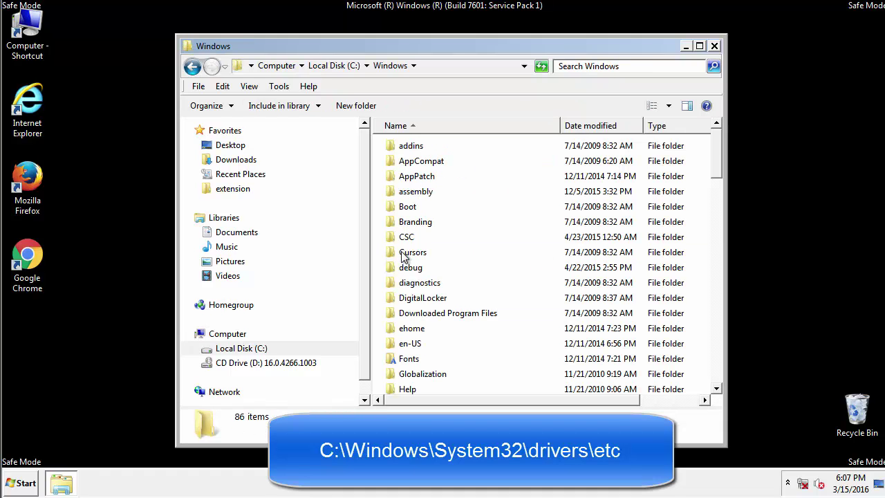
# Browse into System32\drivers\etc and open the hosts file
pyautogui.scroll(-2, 406, 311)
pyautogui.scroll(-2, 407, 311)
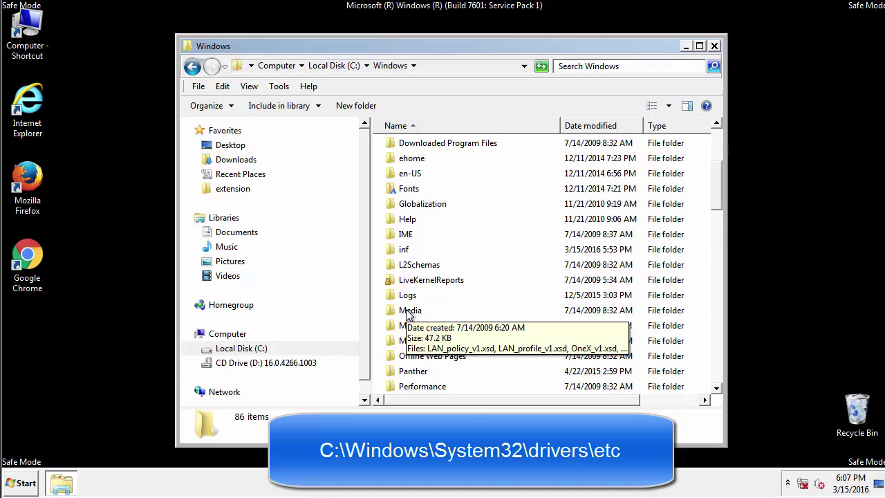
pyautogui.scroll(-2, 408, 313)
pyautogui.scroll(-3, 408, 312)
pyautogui.scroll(-2, 408, 312)
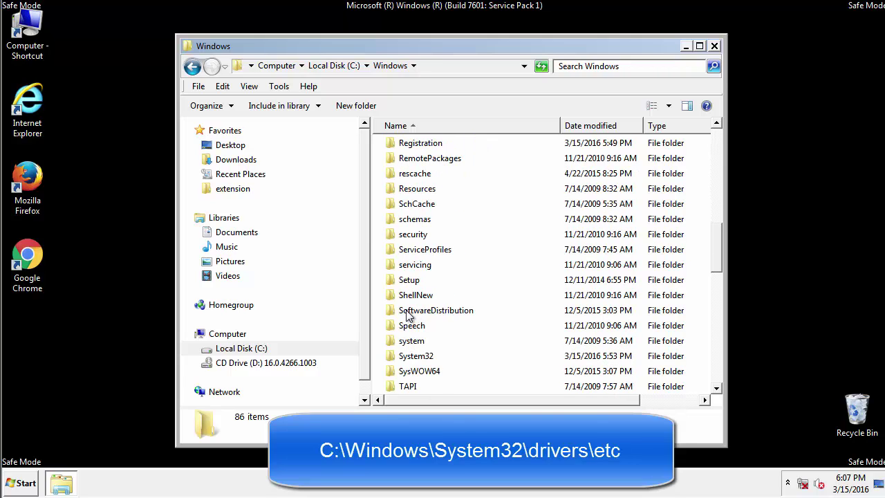
pyautogui.doubleClick(415, 356)
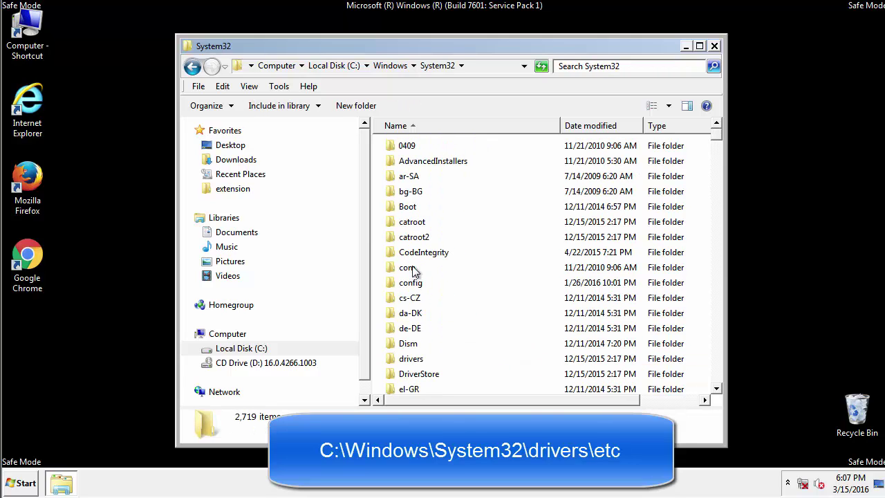
pyautogui.click(411, 361)
pyautogui.doubleClick(409, 362)
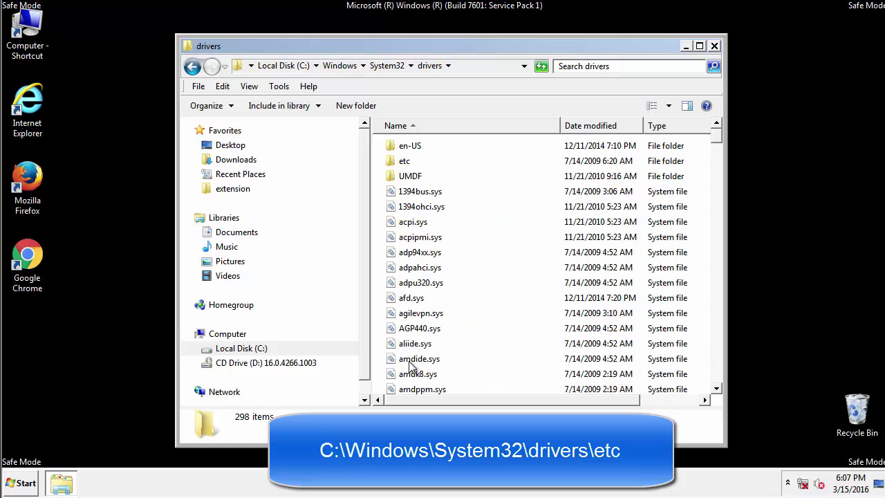
pyautogui.doubleClick(400, 161)
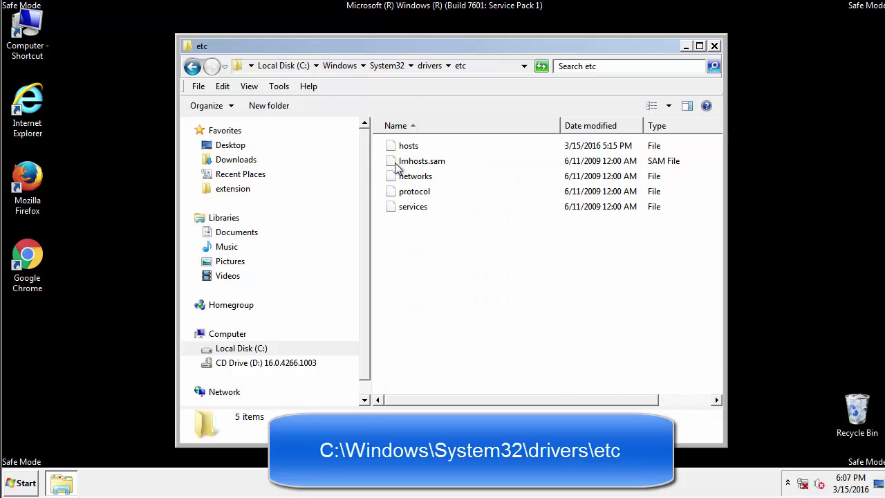
pyautogui.doubleClick(401, 148)
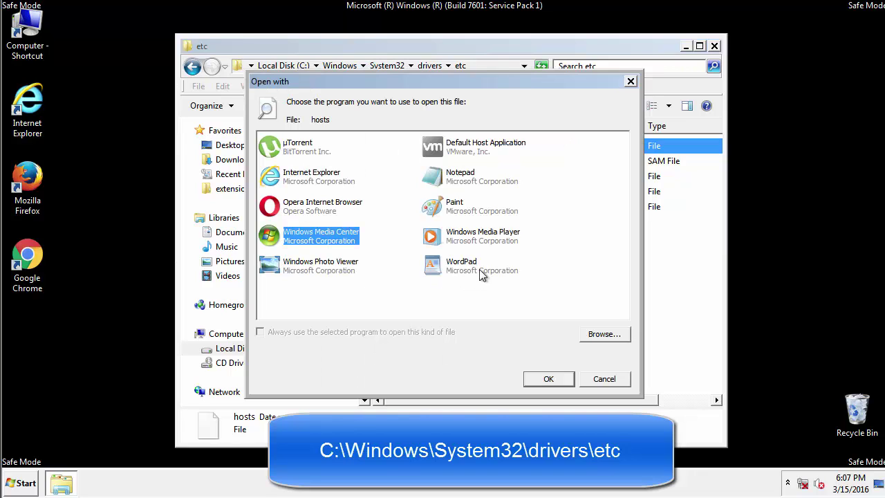
# Open the hosts file in Notepad and bring the whole window into view
pyautogui.click(448, 179)
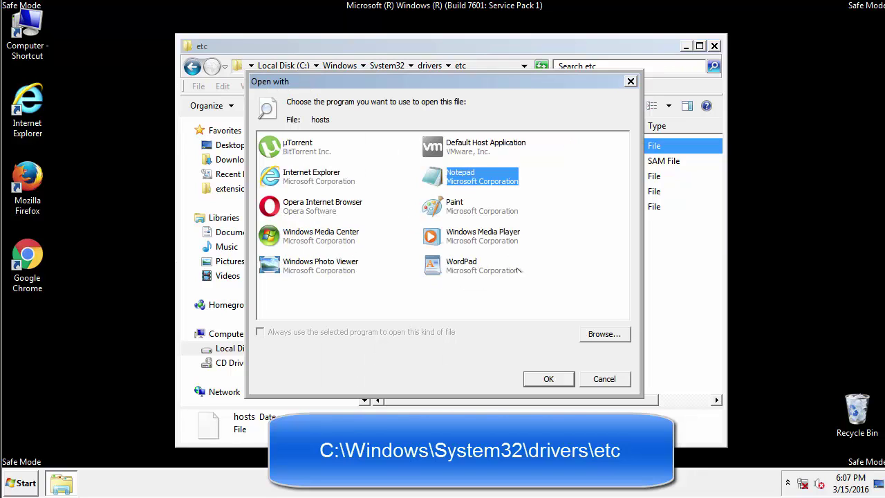
pyautogui.click(542, 369)
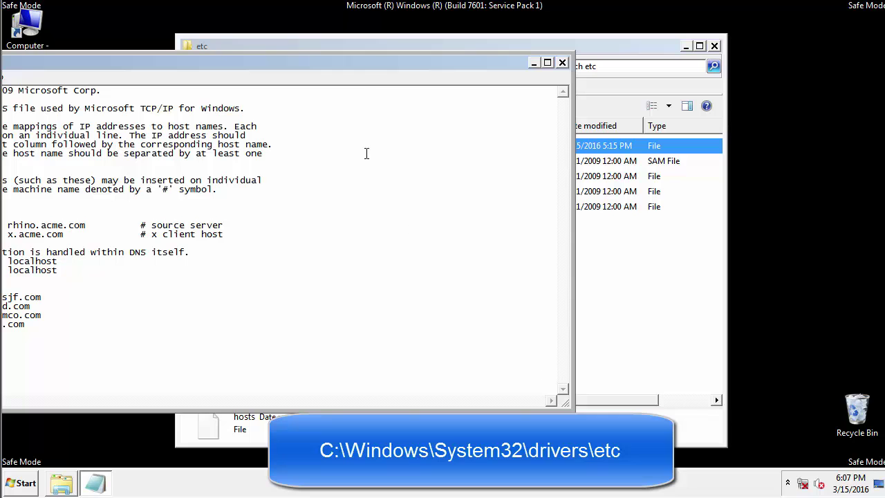
pyautogui.moveTo(362, 63); pyautogui.dragTo(563, 76)
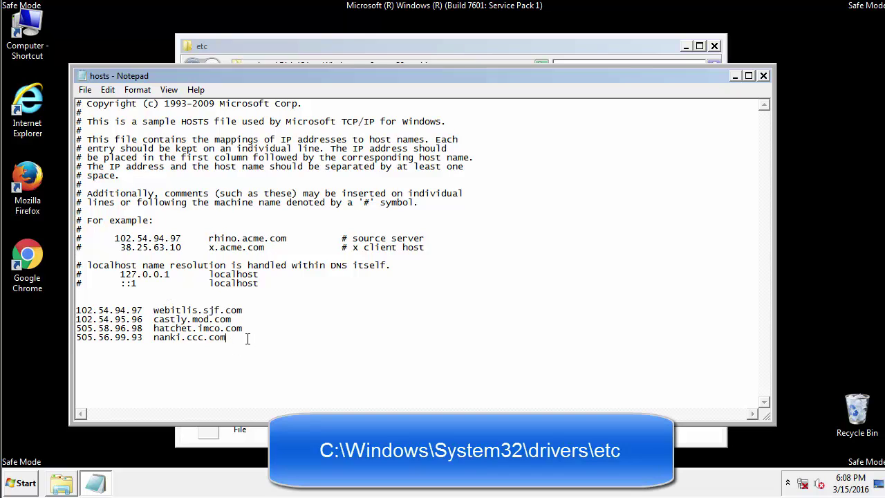
# Delete the four suspicious host entries, save the file, and close the etc folder
pyautogui.moveTo(247, 338)
pyautogui.mouseDown()
pyautogui.moveTo(180, 319)
pyautogui.moveTo(76, 310)
pyautogui.mouseUp()
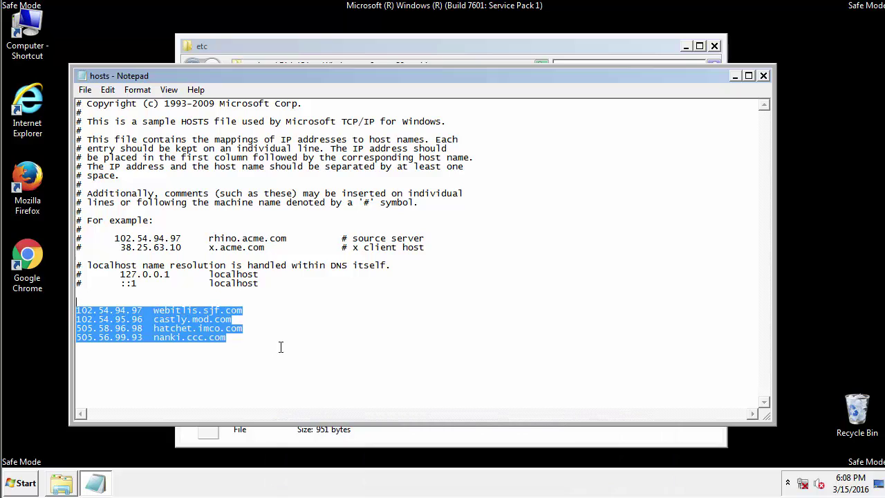
pyautogui.press('Delete')
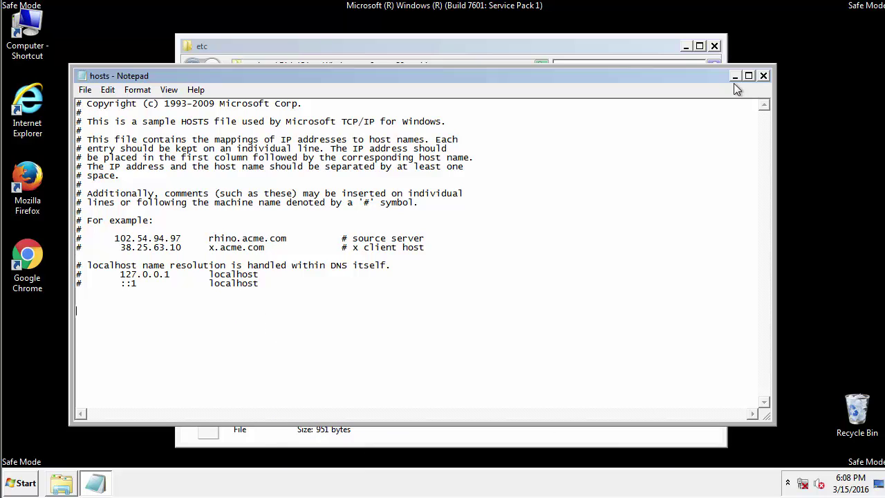
pyautogui.click(763, 78)
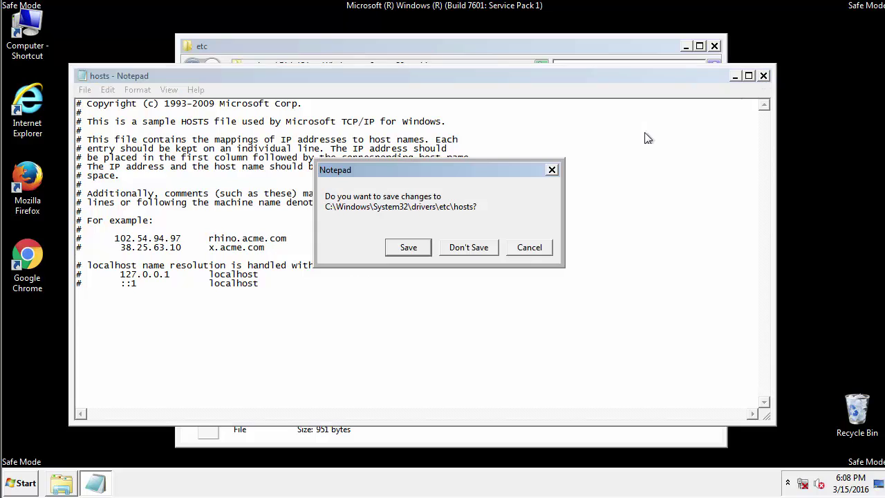
pyautogui.click(408, 247)
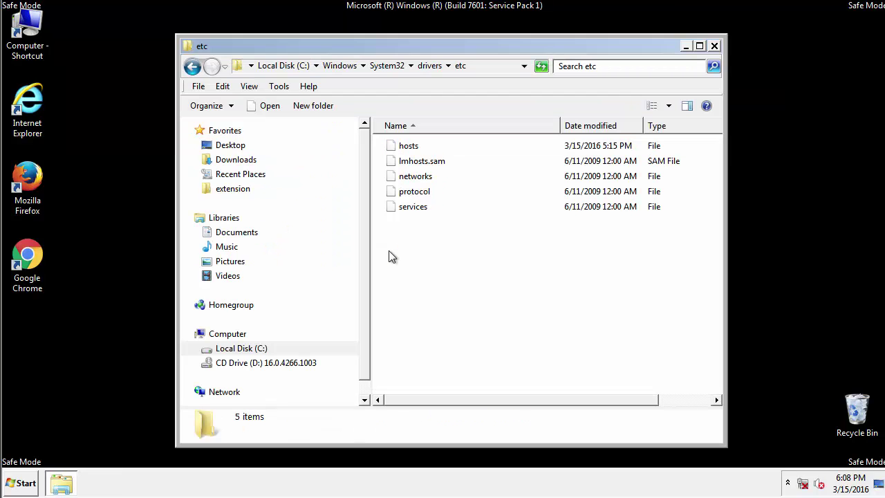
pyautogui.click(714, 45)
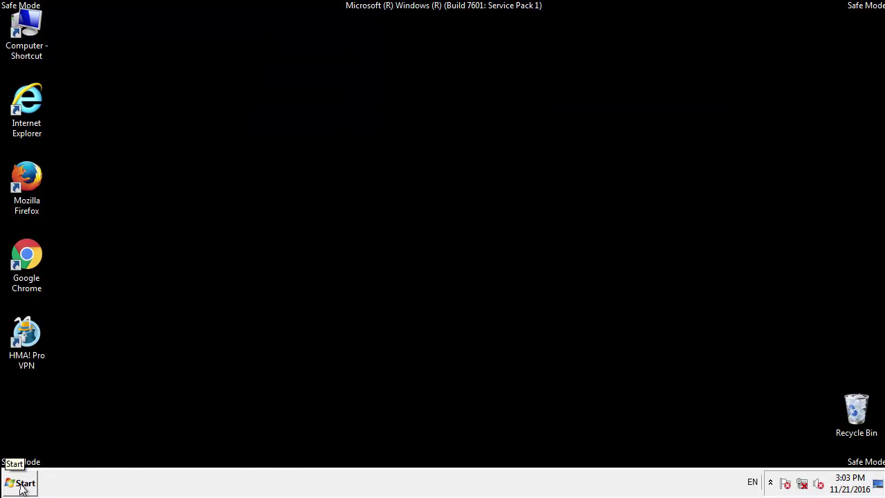
# Open the Startup folder from the All Programs list
pyautogui.click(24, 483)
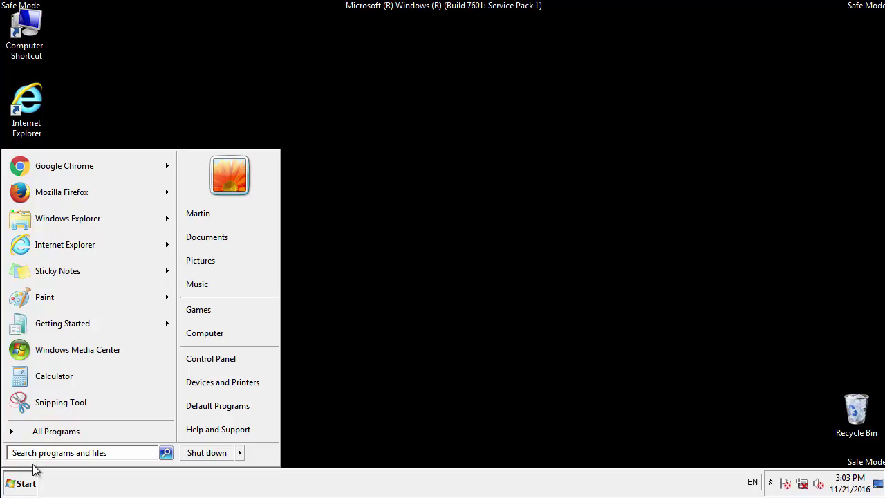
pyautogui.click(39, 436)
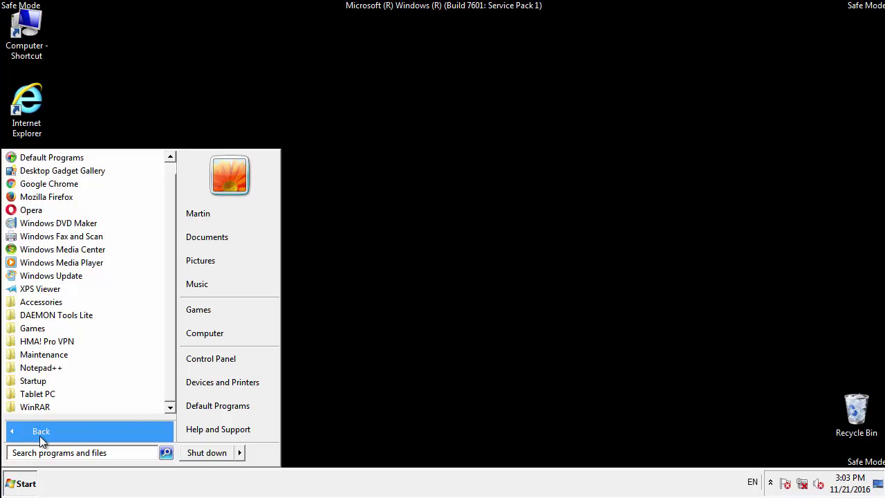
pyautogui.rightClick(35, 380)
pyautogui.click(68, 278)
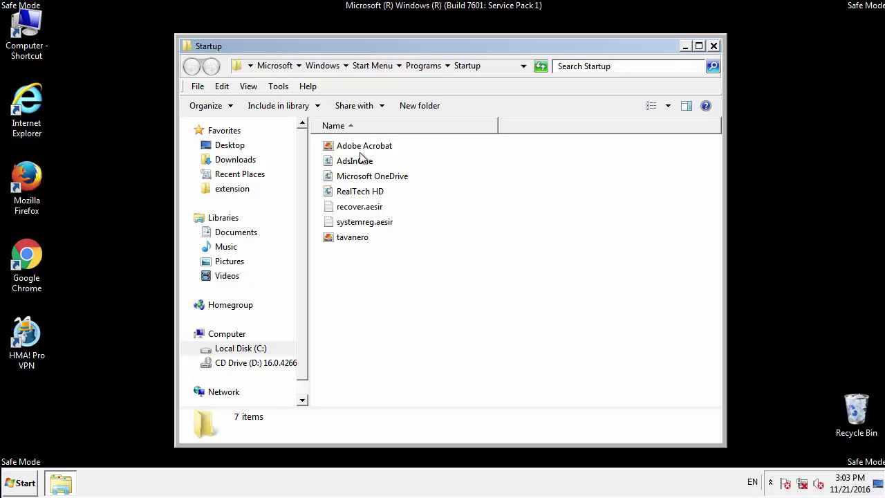
# Delete AdsInOne, recover.aesir, systemreg.aesir and tavanero, then close the folder
pyautogui.click(360, 163)
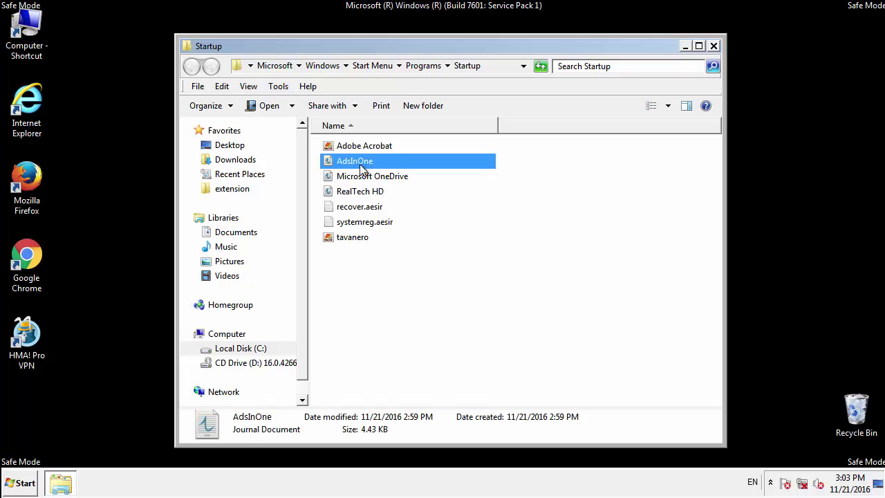
pyautogui.keyDown('ctrl'); pyautogui.click(366, 206); pyautogui.keyUp('ctrl')
pyautogui.keyDown('ctrl'); pyautogui.click(363, 223); pyautogui.keyUp('ctrl')
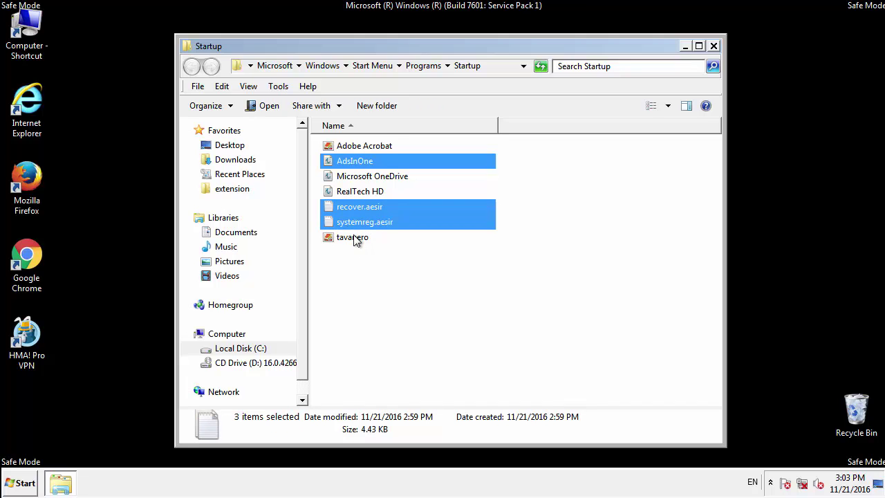
pyautogui.keyDown('ctrl'); pyautogui.click(353, 237); pyautogui.keyUp('ctrl')
pyautogui.rightClick(351, 238)
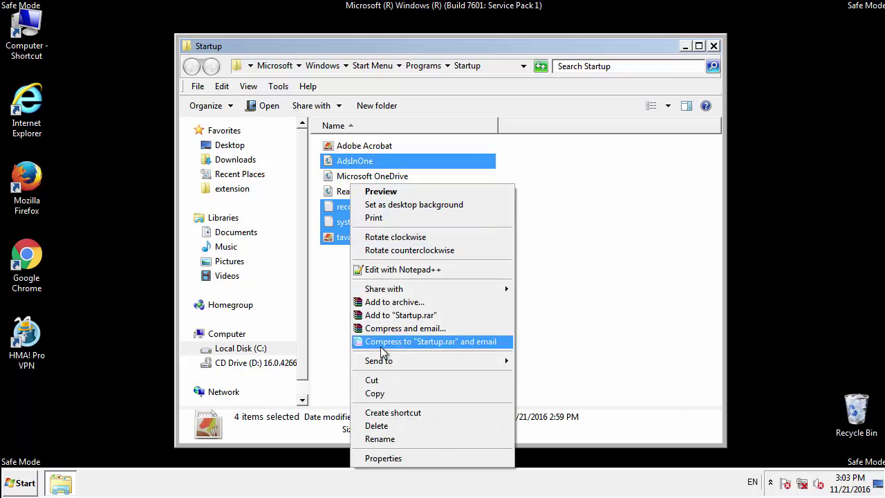
pyautogui.click(374, 425)
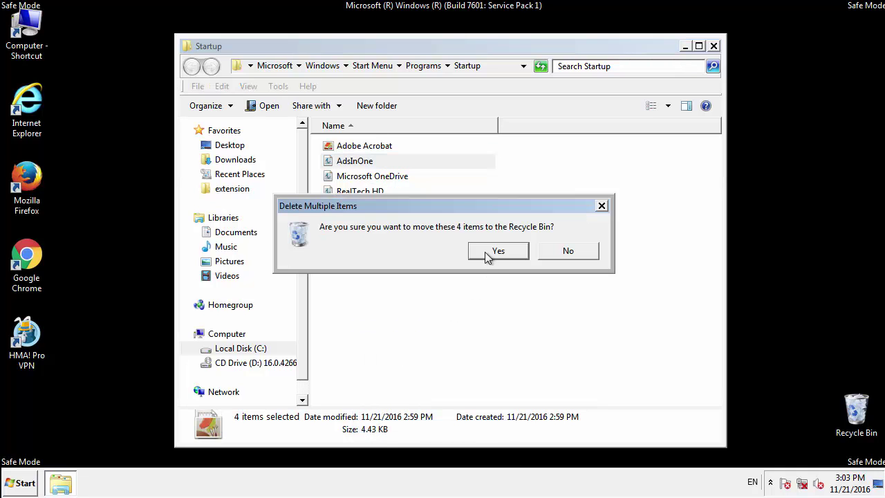
pyautogui.click(492, 251)
pyautogui.click(714, 47)
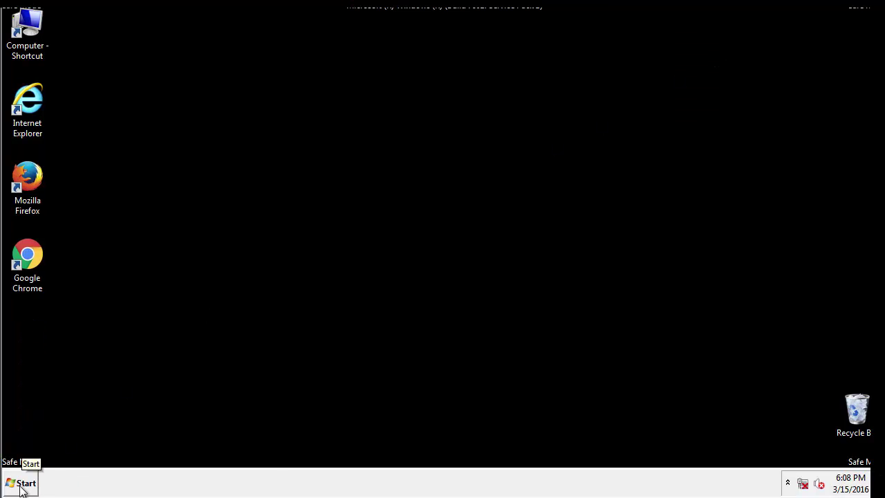
# Launch Registry Editor by searching 'regedit' from the Start Menu
pyautogui.click(22, 488)
pyautogui.click(63, 454)
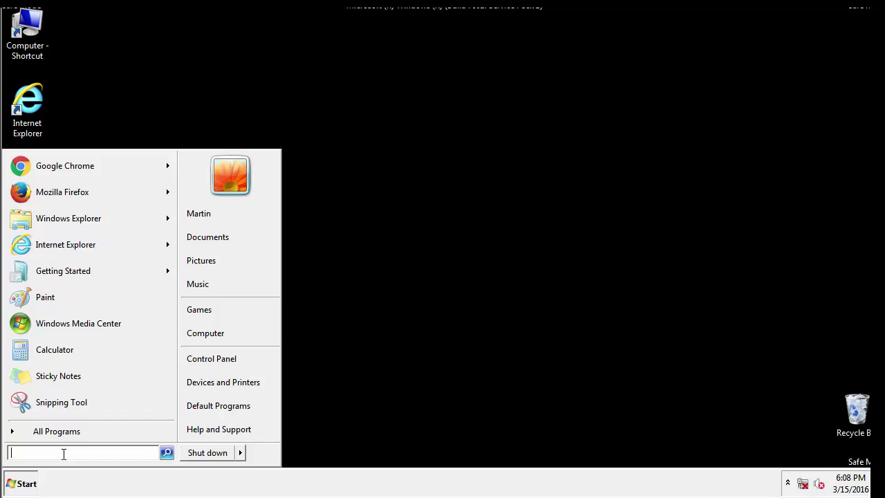
pyautogui.write('regedit')
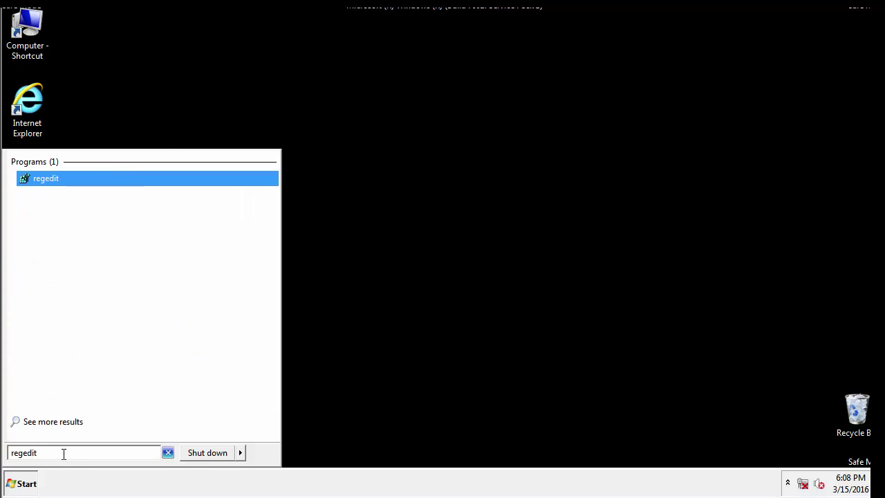
pyautogui.press('Return')
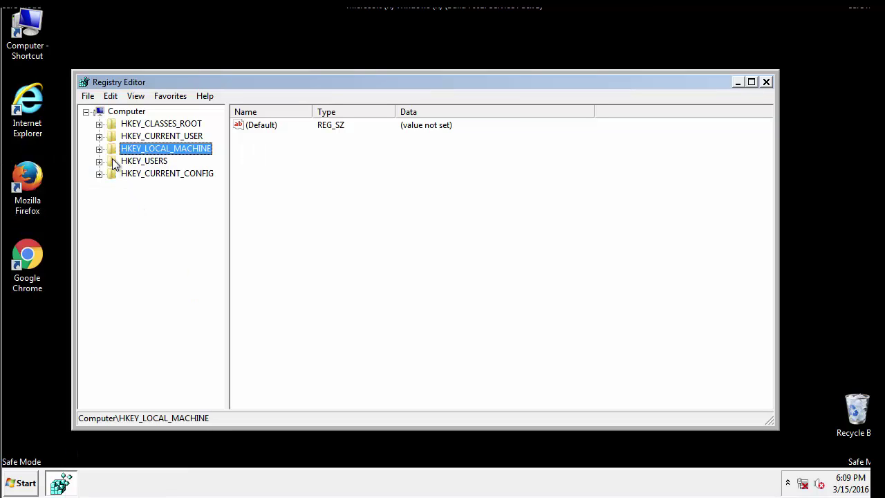
# Expand HKEY_LOCAL_MACHINE > SOFTWARE > Microsoft > Windows > CurrentVersion
pyautogui.click(99, 149)
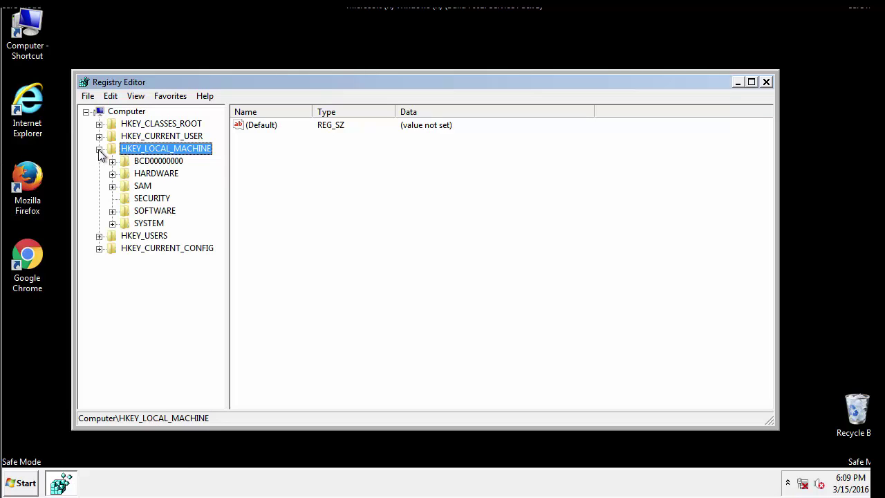
pyautogui.click(112, 211)
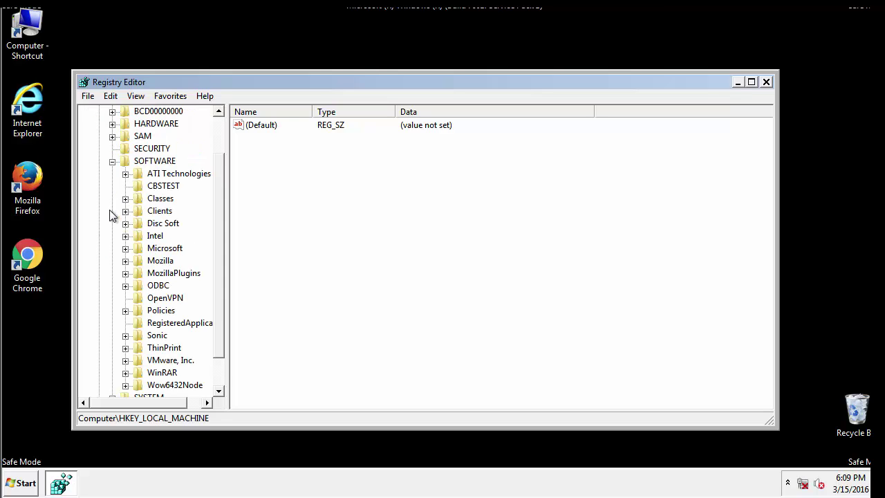
pyautogui.moveTo(218, 203); pyautogui.dragTo(219, 229)
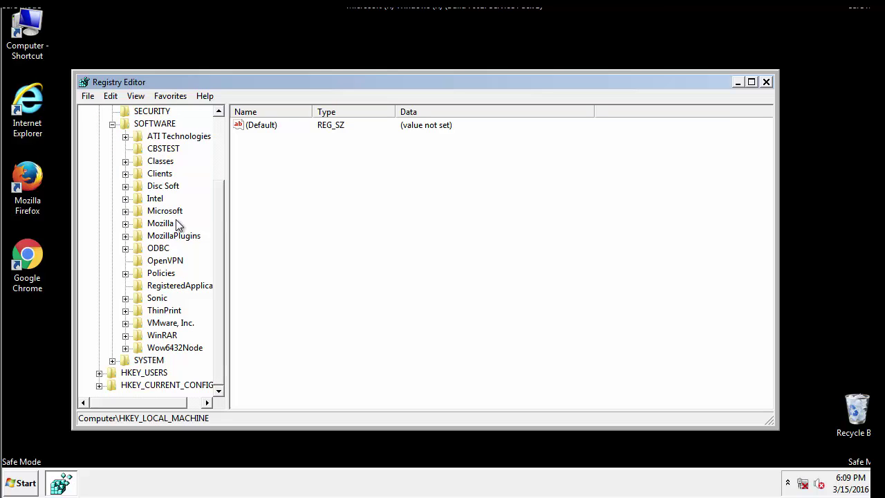
pyautogui.click(125, 211)
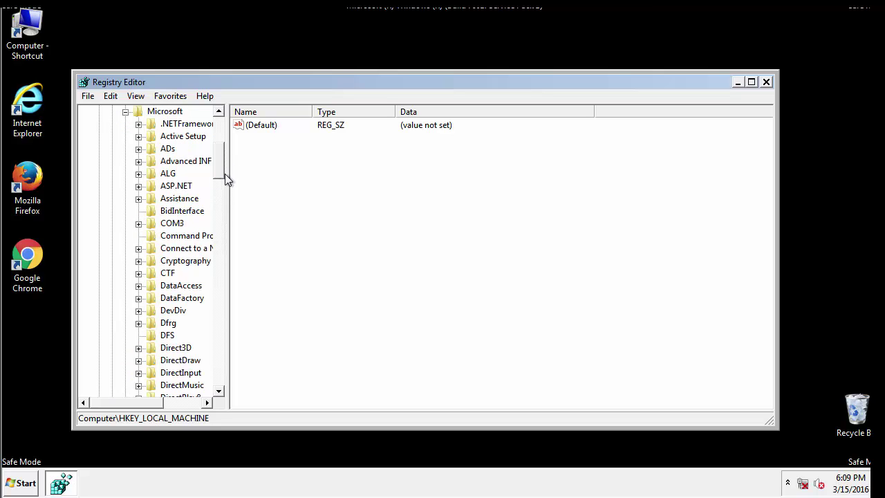
pyautogui.moveTo(217, 173); pyautogui.dragTo(219, 357)
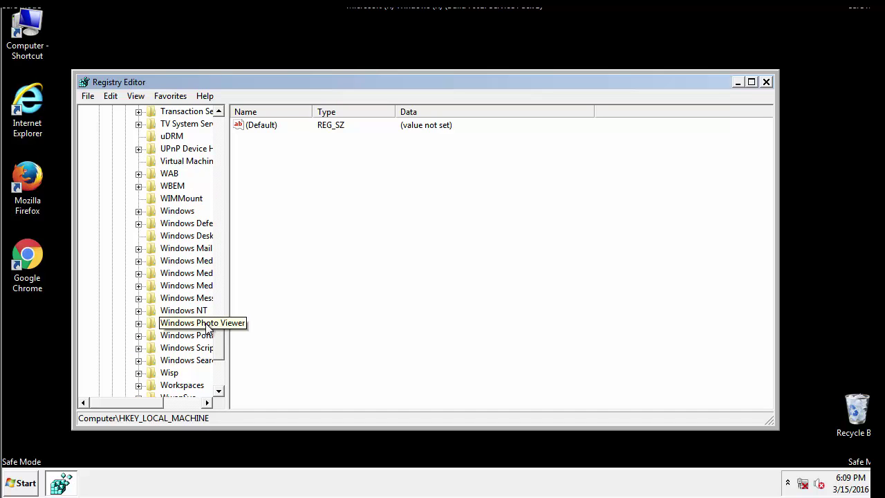
pyautogui.click(139, 211)
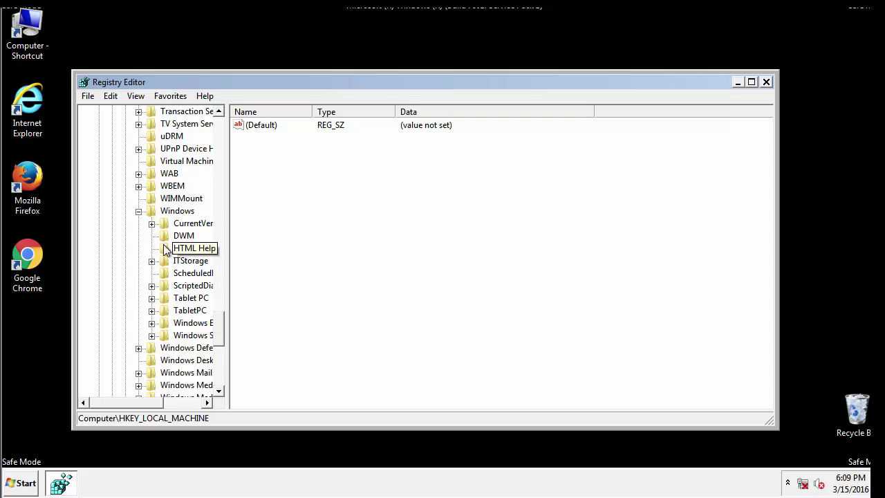
pyautogui.moveTo(121, 404); pyautogui.dragTo(141, 407)
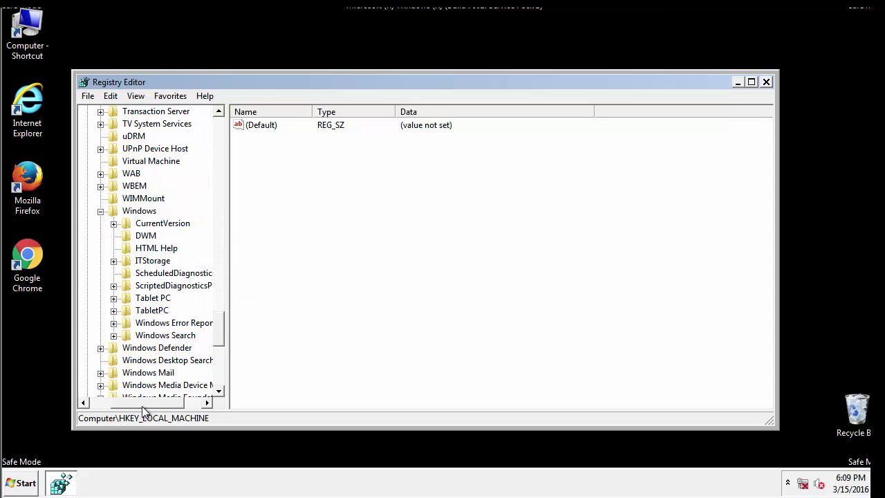
pyautogui.click(114, 223)
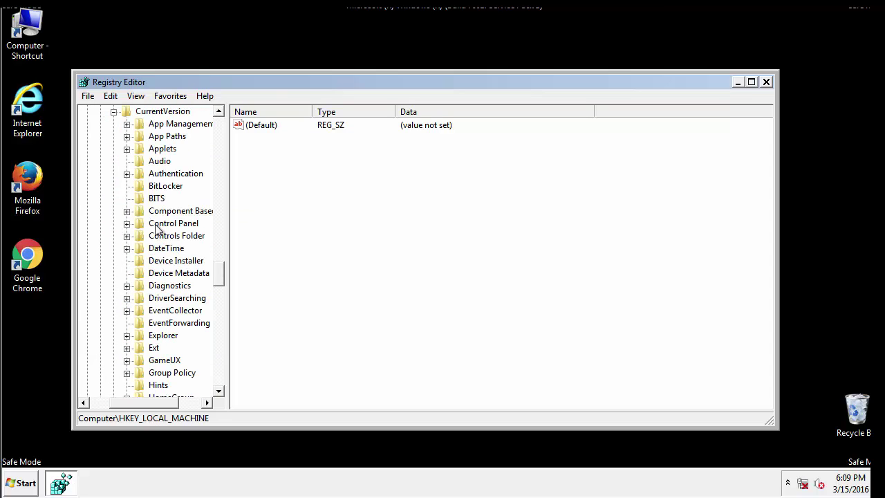
pyautogui.moveTo(221, 279)
pyautogui.mouseDown()
pyautogui.moveTo(221, 336)
pyautogui.moveTo(220, 320)
pyautogui.mouseUp()
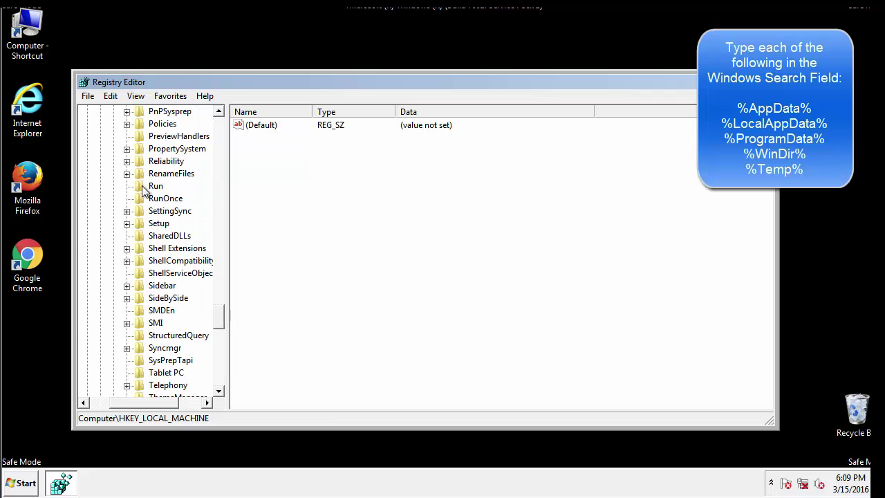
# Delete the tappi.loc value from HKLM's CurrentVersion\Run key
pyautogui.click(154, 187)
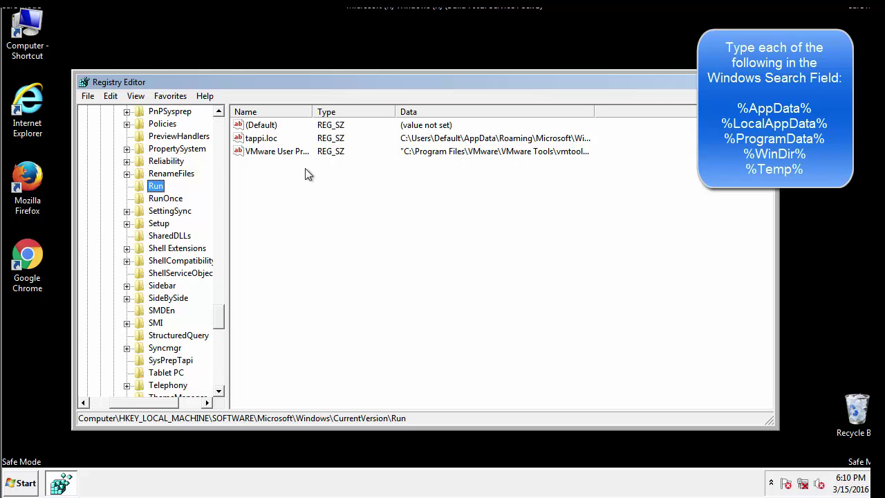
pyautogui.rightClick(257, 140)
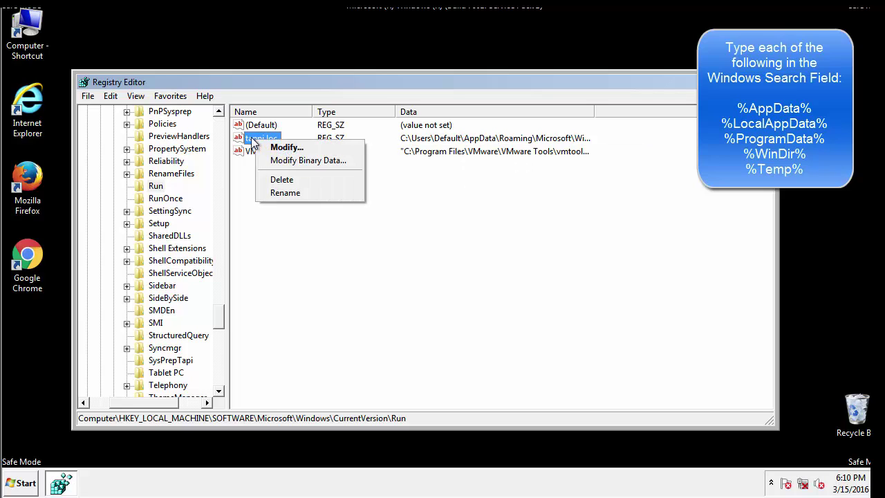
pyautogui.click(276, 178)
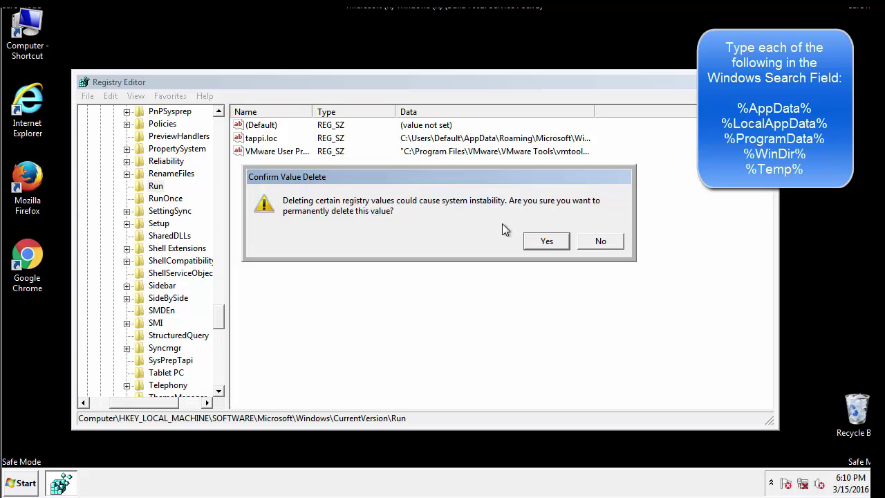
pyautogui.click(538, 243)
pyautogui.moveTo(219, 317); pyautogui.dragTo(217, 383)
pyautogui.moveTo(146, 399); pyautogui.dragTo(119, 406)
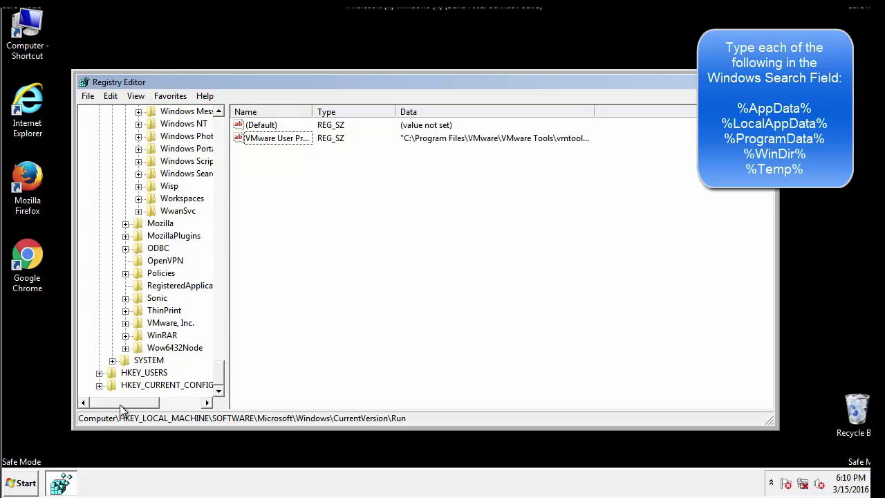
pyautogui.moveTo(218, 374); pyautogui.dragTo(230, 135)
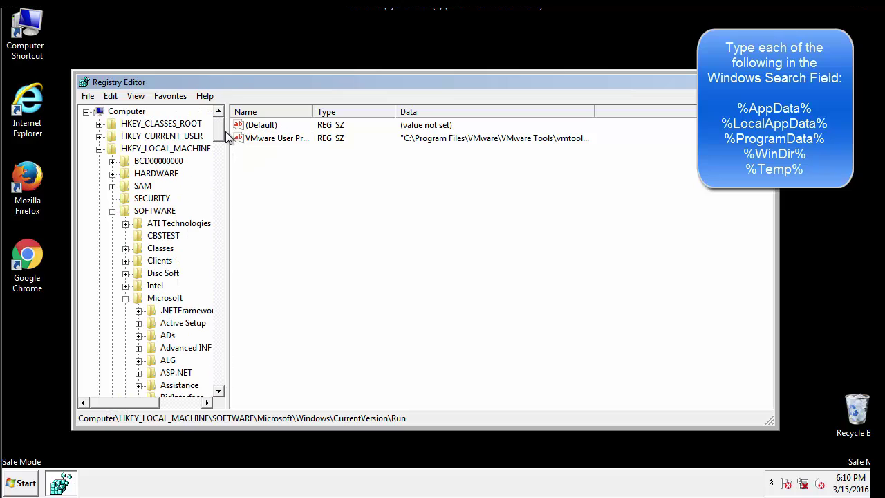
# Collapse HKEY_LOCAL_MACHINE and expand HKEY_CURRENT_USER down to Software\Microsoft\Windows\CurrentVersion
pyautogui.click(99, 149)
pyautogui.click(99, 137)
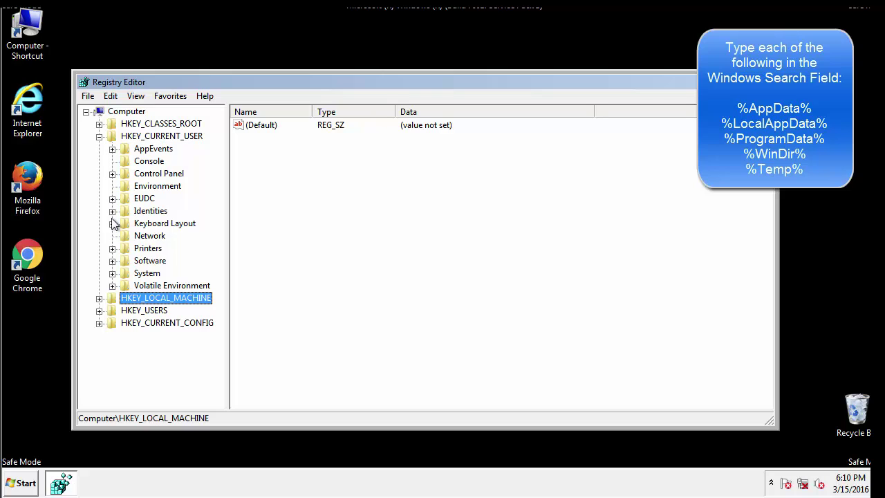
pyautogui.click(112, 261)
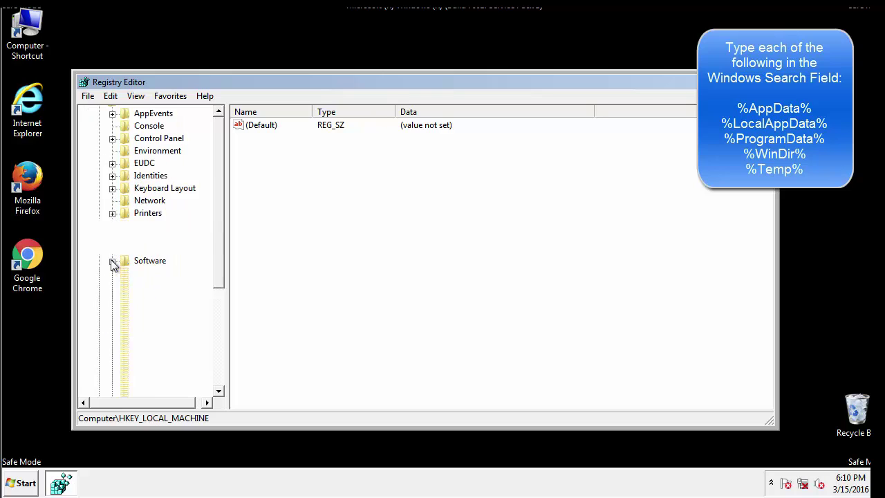
pyautogui.moveTo(217, 252); pyautogui.dragTo(218, 267)
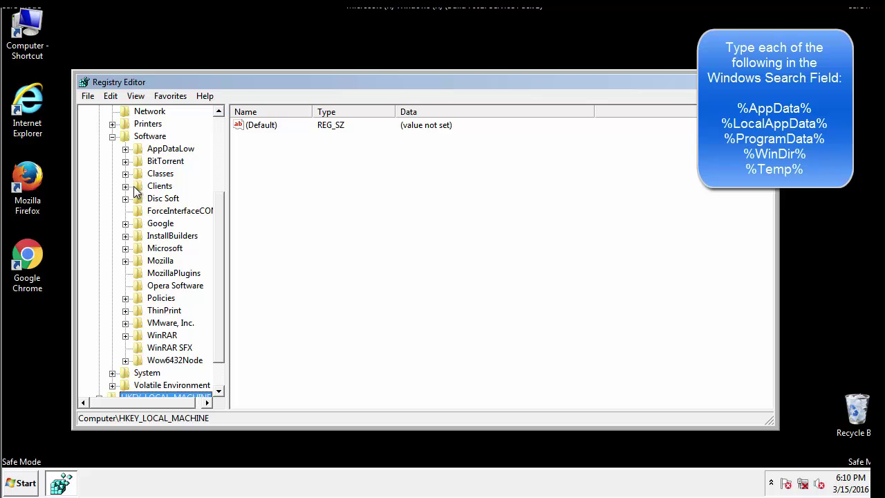
pyautogui.click(125, 248)
pyautogui.moveTo(219, 200); pyautogui.dragTo(218, 288)
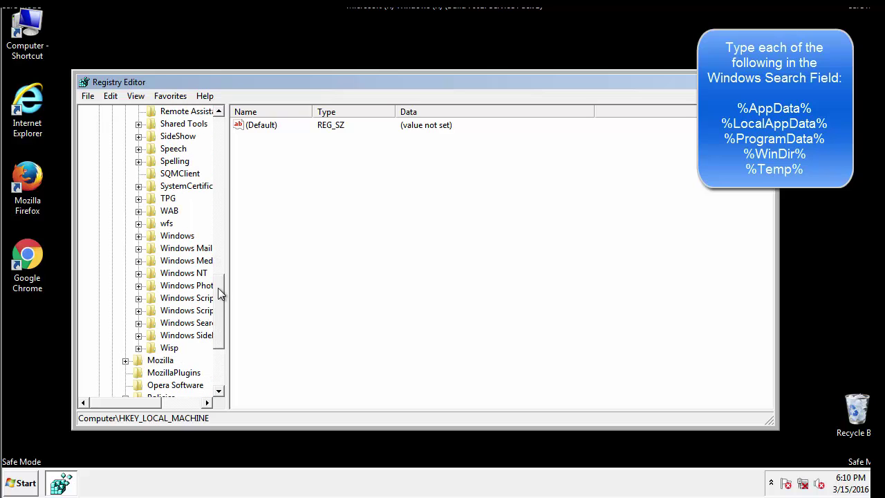
pyautogui.click(139, 236)
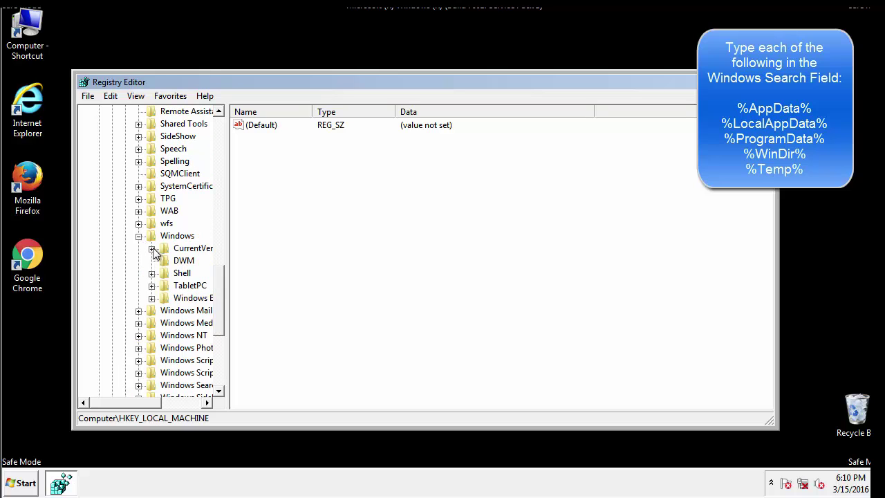
pyautogui.click(152, 248)
pyautogui.moveTo(135, 405); pyautogui.dragTo(156, 404)
# Inspect the current user's Run key, keeping its DAEMON Tools entry, then collapse Windows
pyautogui.click(153, 285)
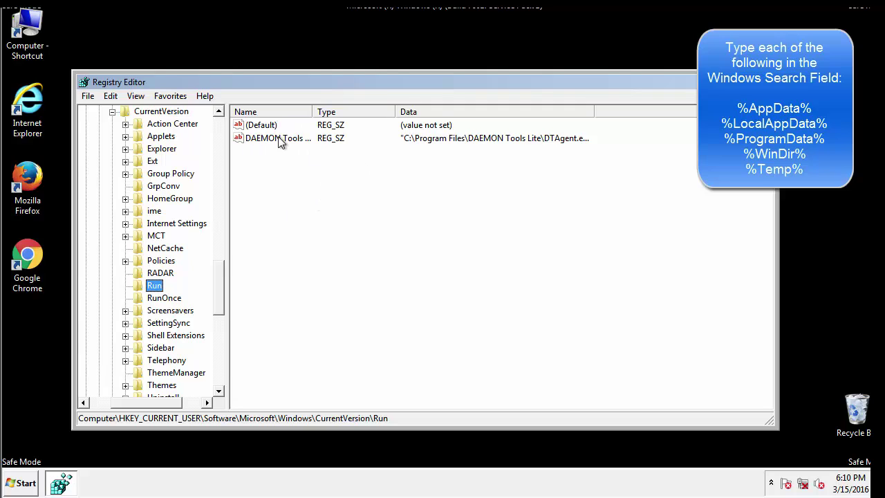
pyautogui.click(404, 164)
pyautogui.moveTo(257, 203); pyautogui.dragTo(317, 157)
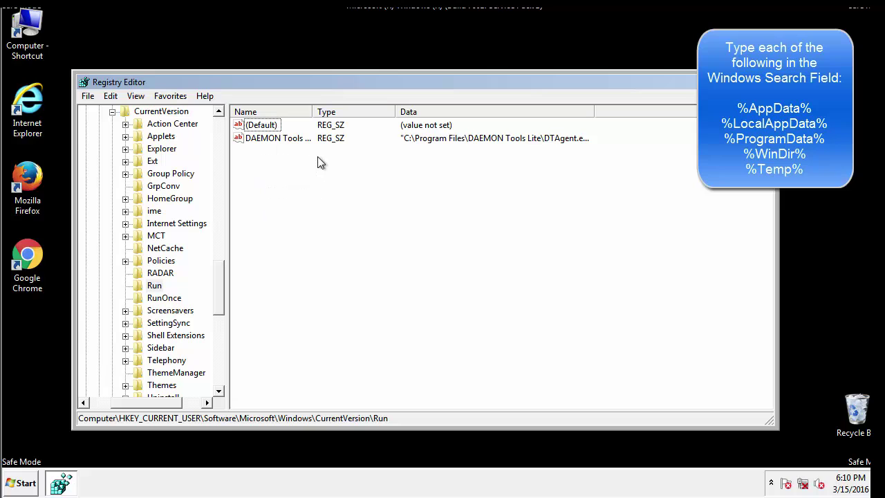
pyautogui.moveTo(146, 400); pyautogui.dragTo(128, 402)
pyautogui.moveTo(221, 306); pyautogui.dragTo(221, 263)
pyautogui.click(135, 323)
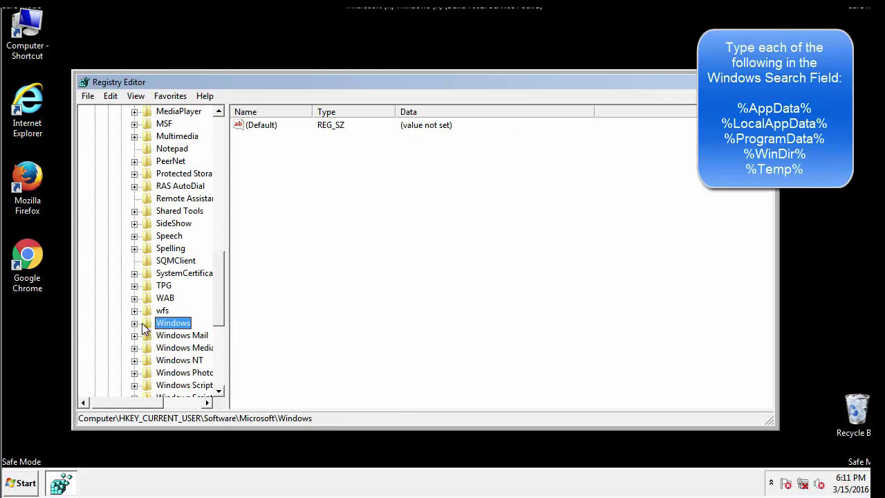
pyautogui.moveTo(222, 310); pyautogui.dragTo(223, 154)
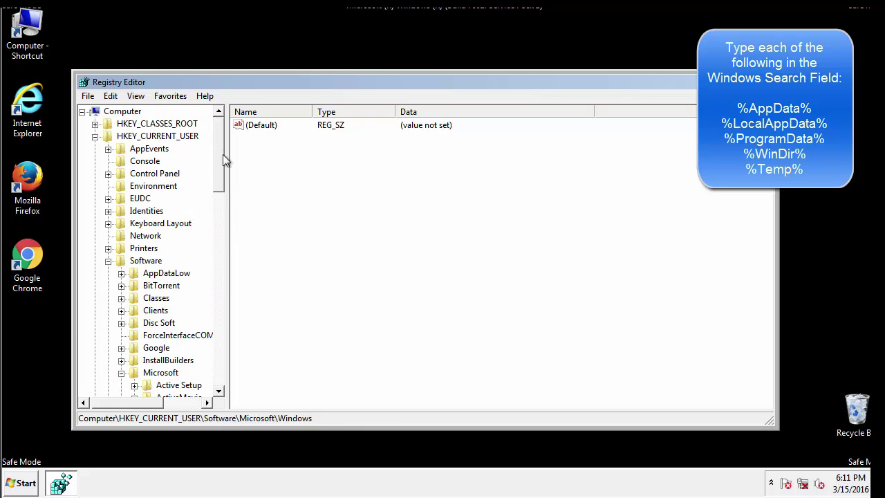
# Search the registry for '%temp%'
pyautogui.click(116, 97)
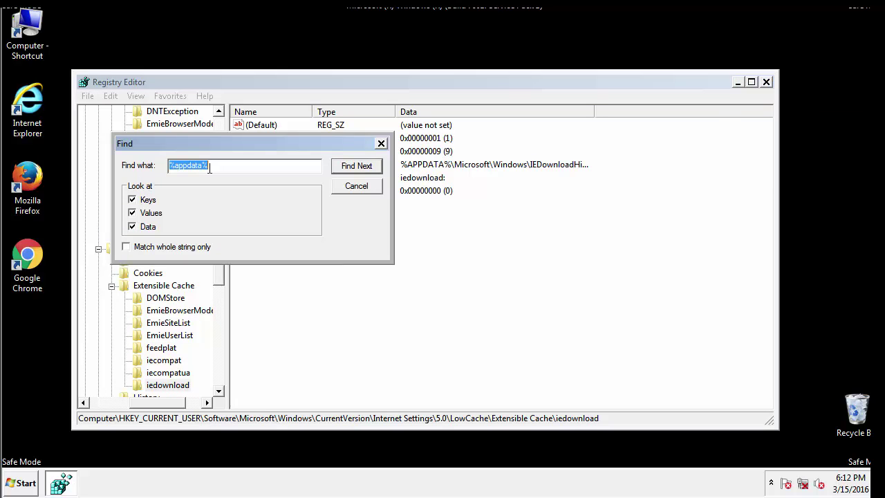
pyautogui.write('%')
pyautogui.write('temp%')
pyautogui.press('Return')
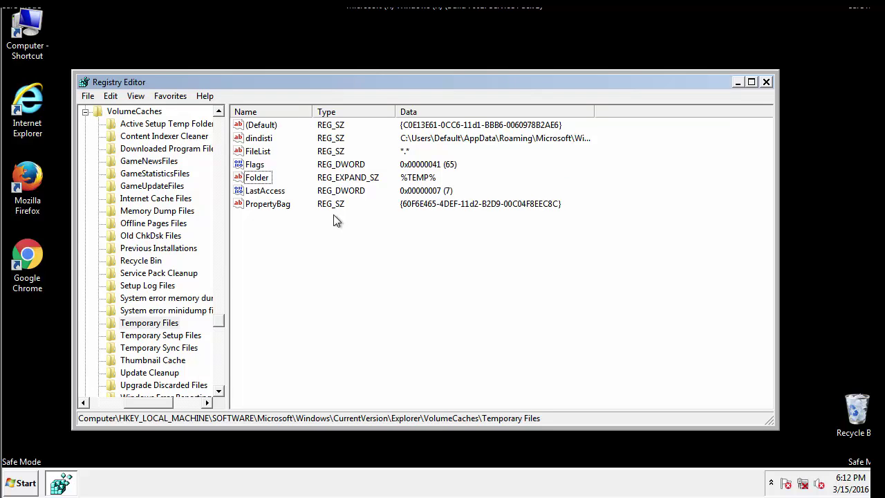
# Delete the values dindisti through PropertyBag from Temporary Files and close Registry Editor
pyautogui.moveTo(283, 220); pyautogui.dragTo(250, 129)
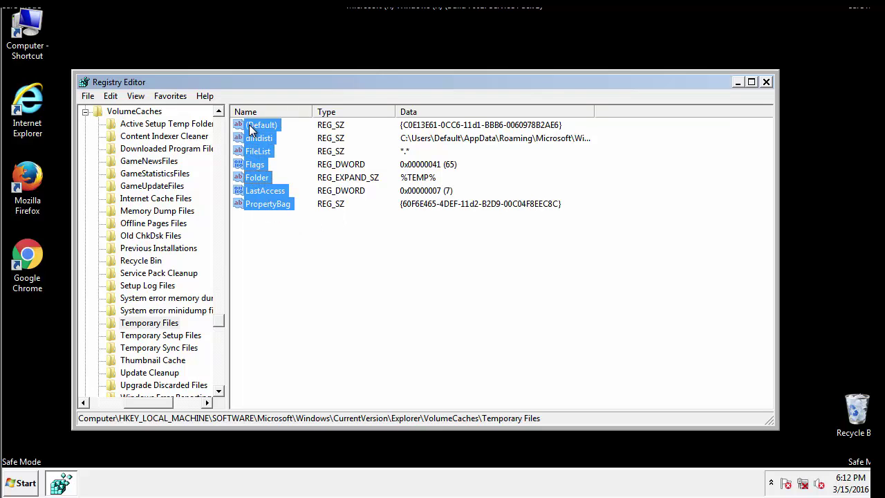
pyautogui.rightClick(250, 124)
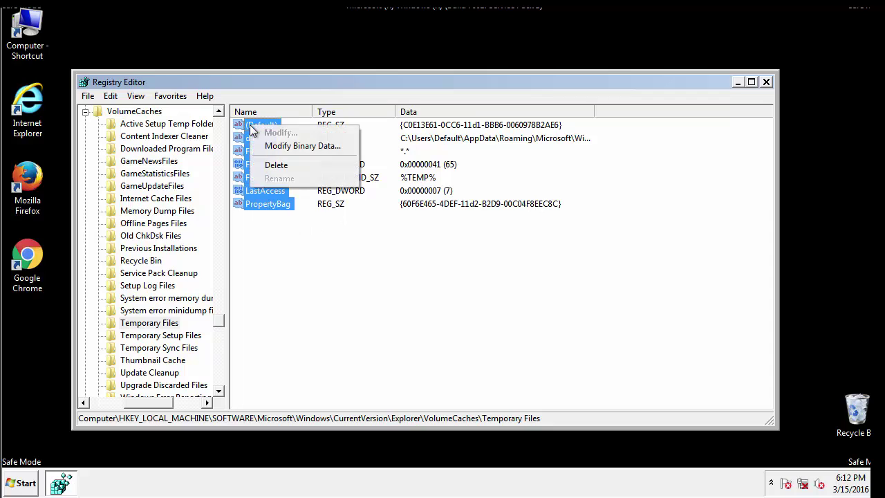
pyautogui.click(270, 165)
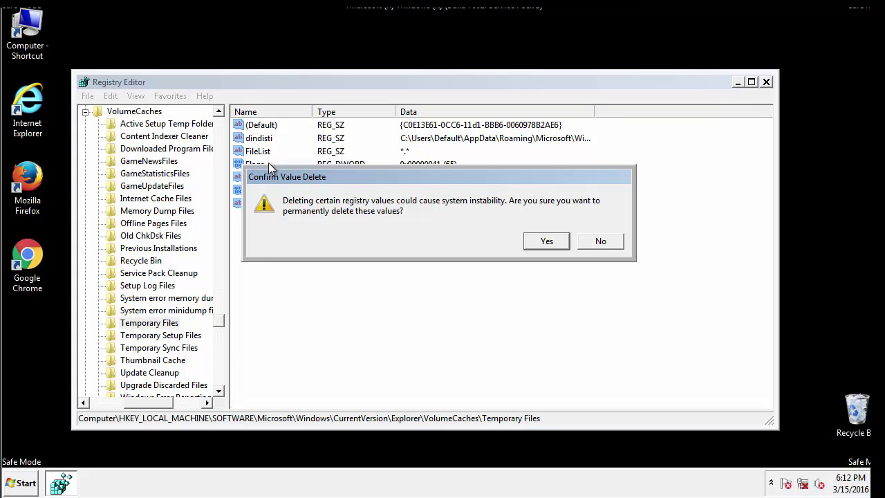
pyautogui.click(546, 241)
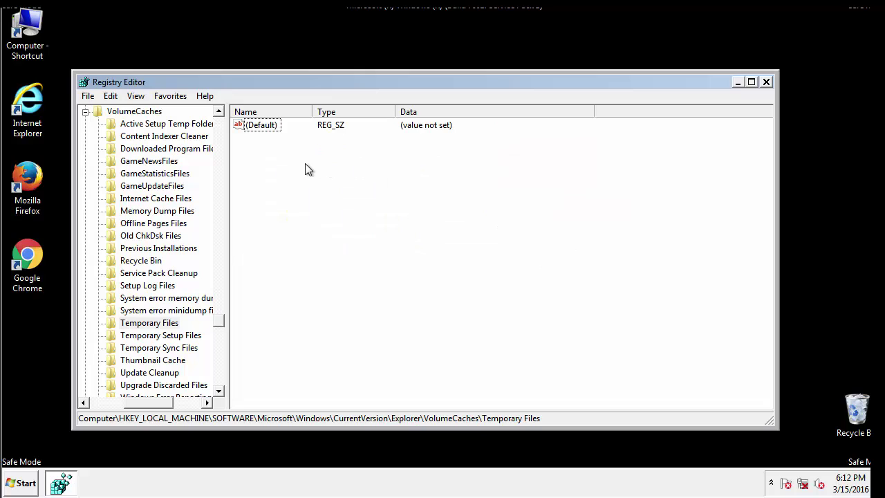
pyautogui.click(766, 82)
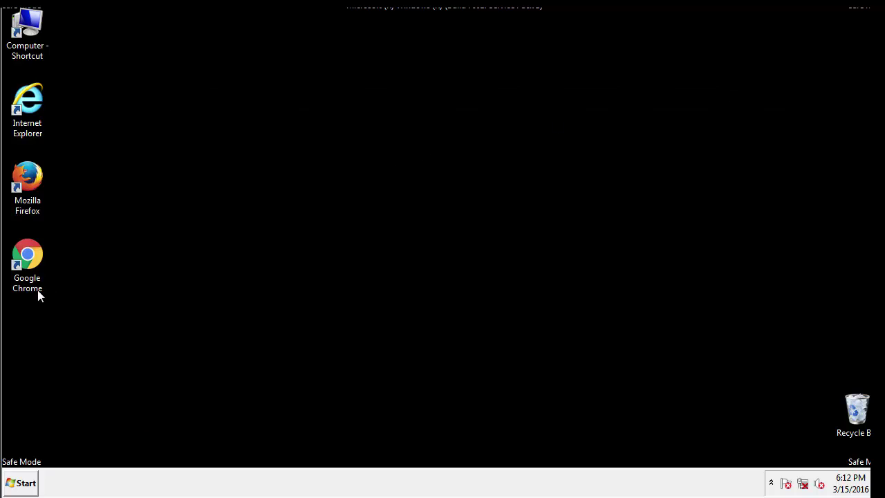
# Search the Start menu for msconfig, correcting the misspelled 'msconfgi'
pyautogui.click(19, 485)
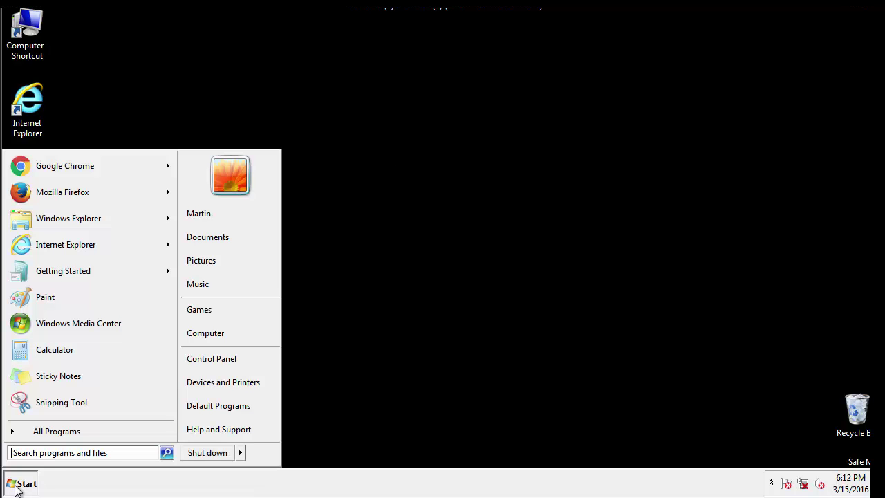
pyautogui.click(49, 452)
pyautogui.write('msco')
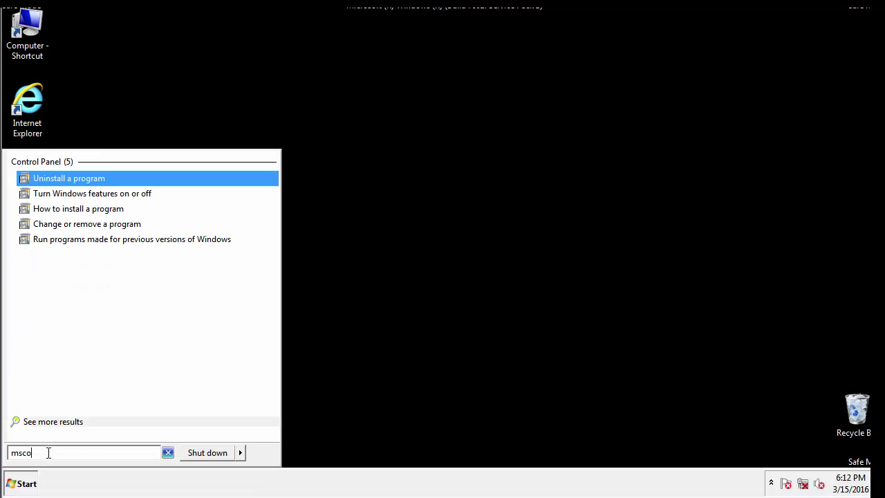
pyautogui.write('nfgi')
pyautogui.press('BackSpace')
pyautogui.press('BackSpace')
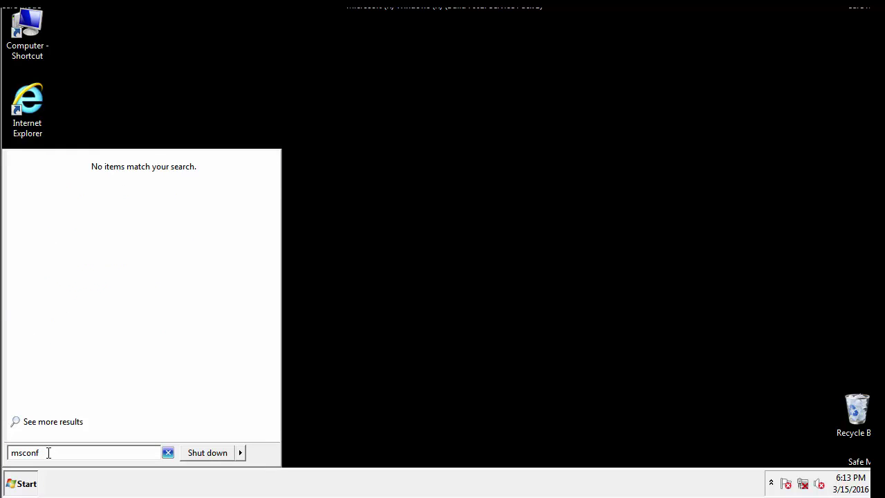
# Launch msconfig, clear Safe boot on the Boot tab, save the change, and restart now
pyautogui.write('ig')
pyautogui.press('Return')
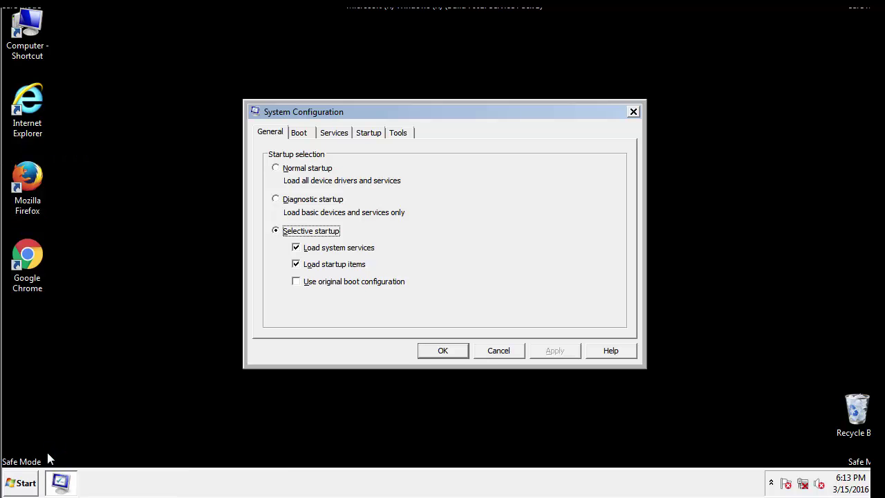
pyautogui.click(299, 132)
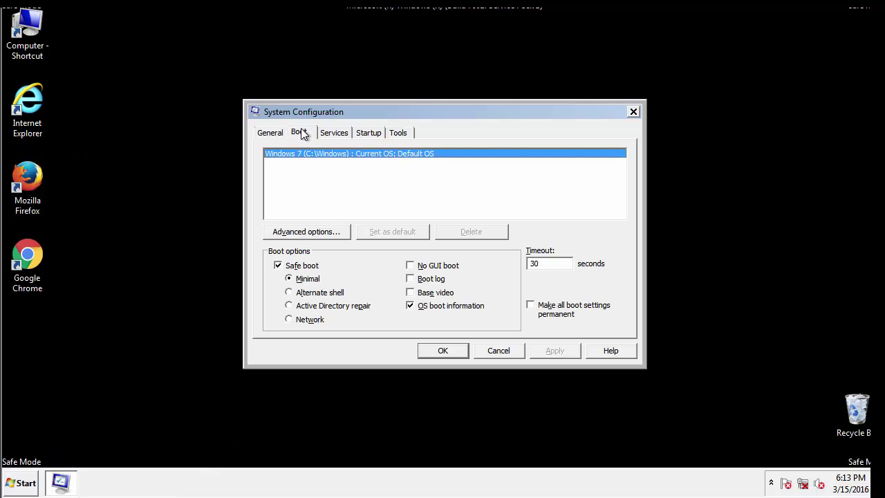
pyautogui.click(278, 266)
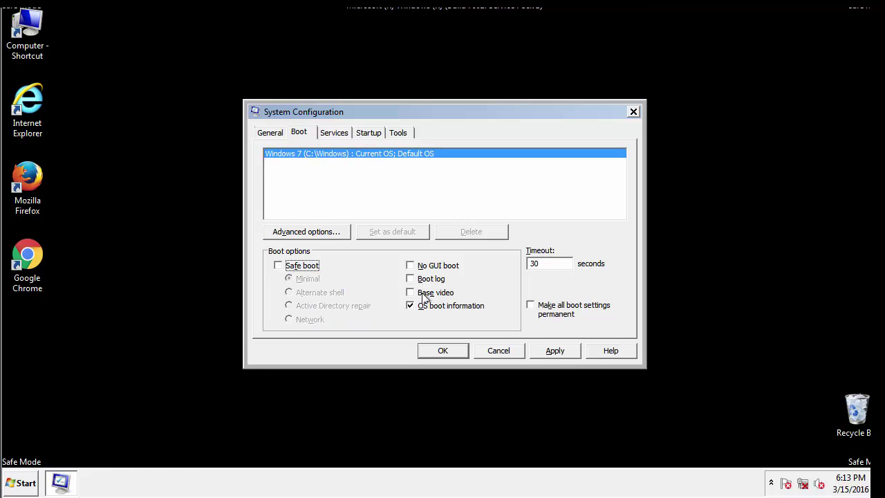
pyautogui.click(555, 350)
pyautogui.click(456, 350)
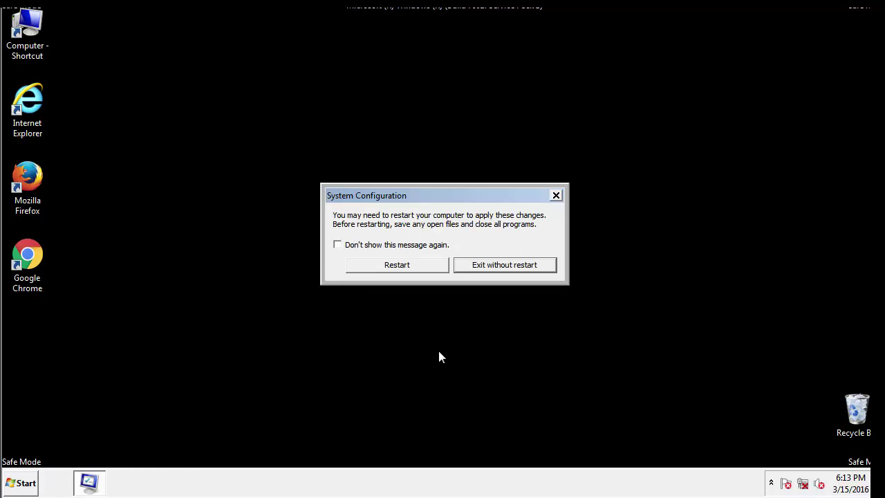
pyautogui.click(409, 270)
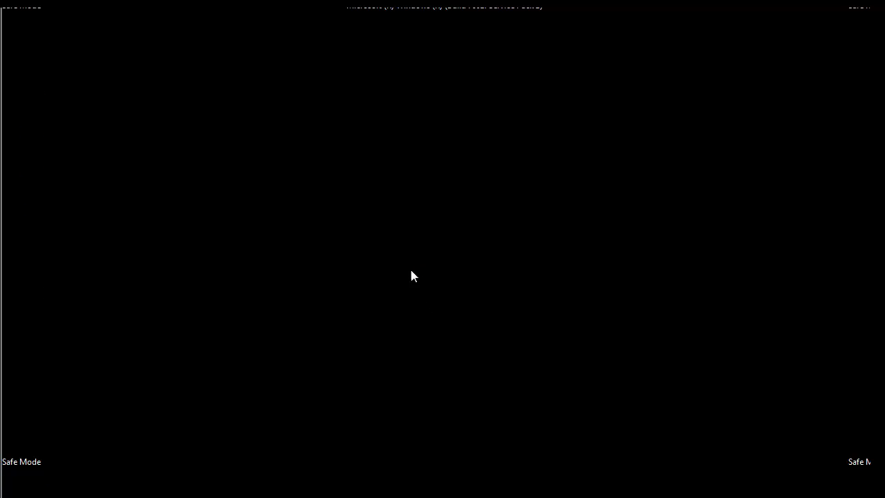